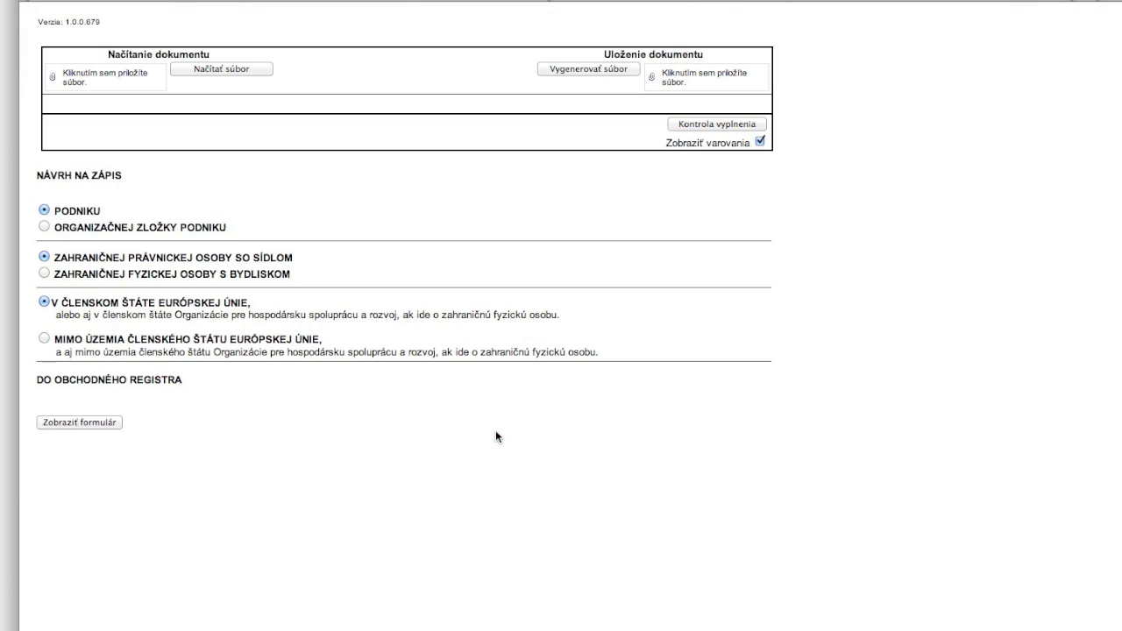
Step: Choose a foreign natural person's enterprise residing outside the EU and display the application form
{"action": "left_click", "coordinate": [43, 273]}
{"action": "left_click", "coordinate": [44, 339]}
{"action": "left_click", "coordinate": [66, 426]}
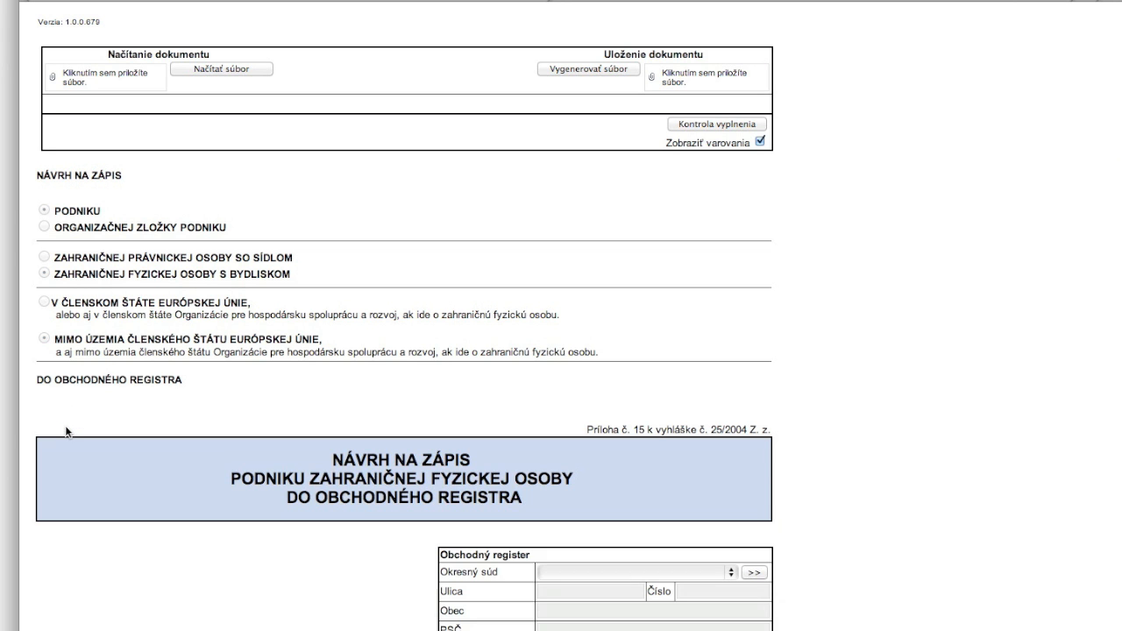
Step: Choose Bratislava I as district court and auto-fill its address (Záhradnícka 10, 81244)
{"action": "scroll", "coordinate": [561, 315], "scroll_direction": "down", "scroll_amount": 4}
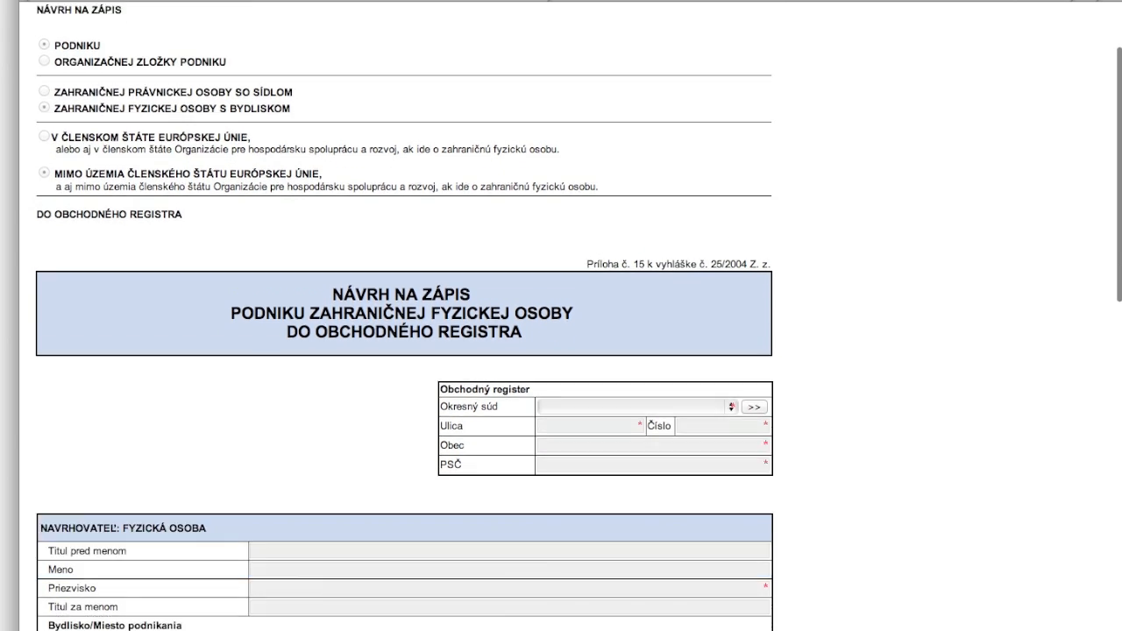
{"action": "scroll", "coordinate": [561, 316], "scroll_direction": "down", "scroll_amount": 3}
{"action": "scroll", "coordinate": [561, 315], "scroll_direction": "up", "scroll_amount": 3}
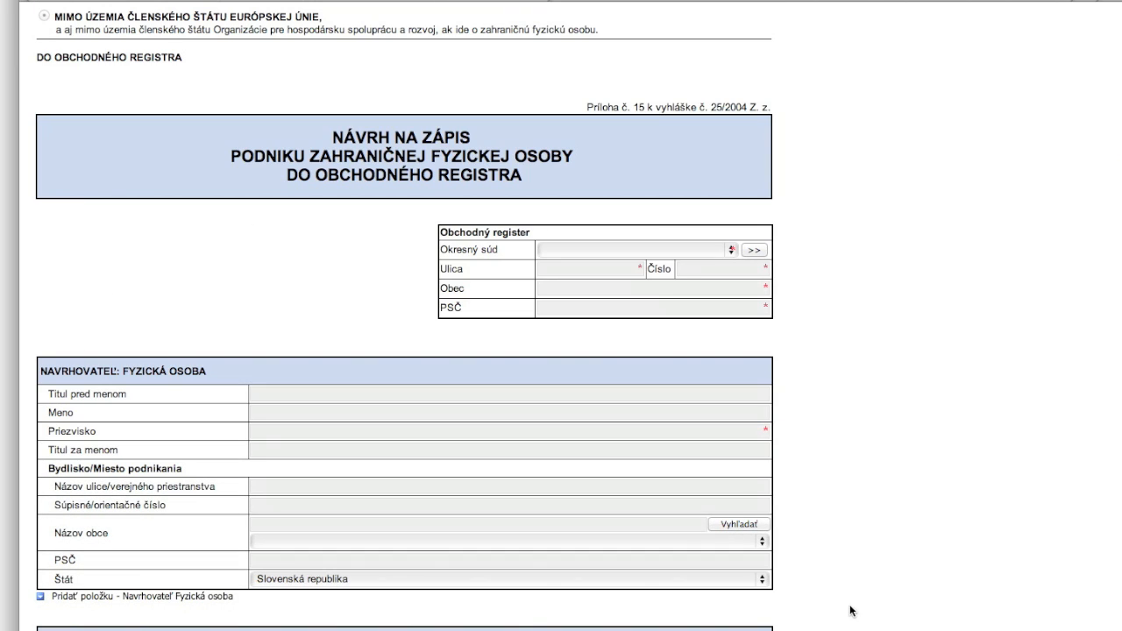
{"action": "left_click", "coordinate": [562, 253]}
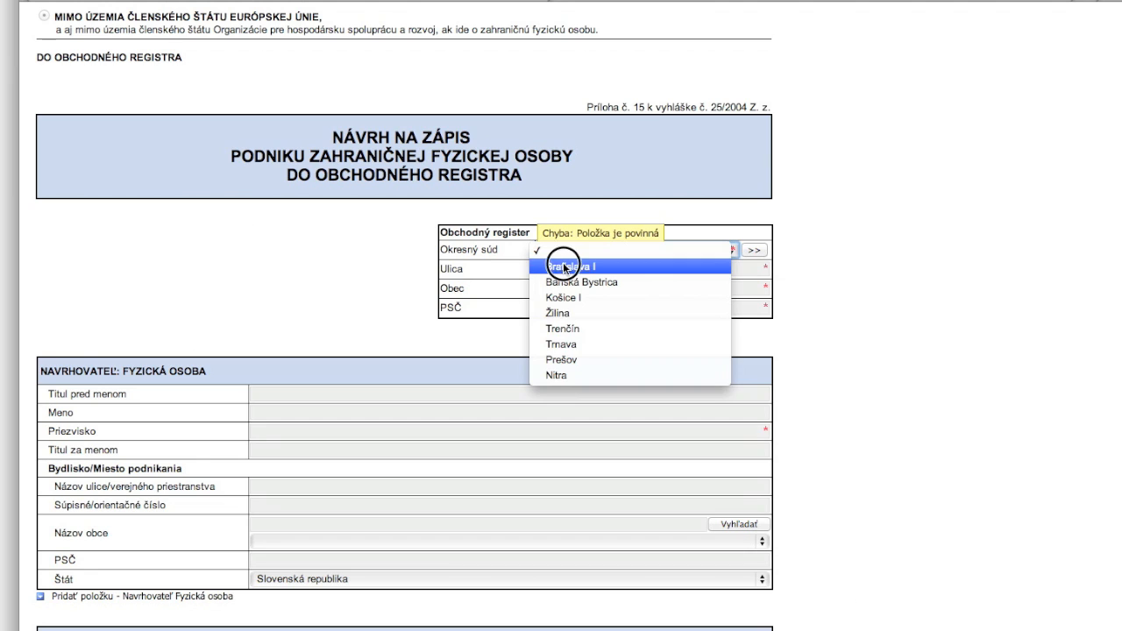
{"action": "left_click", "coordinate": [563, 266]}
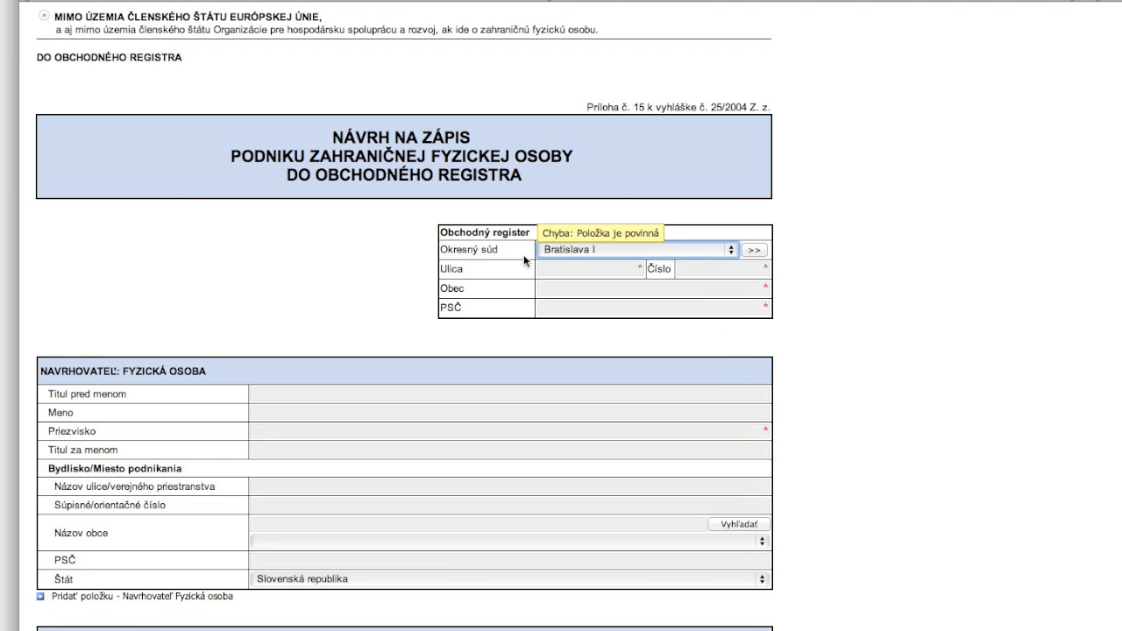
{"action": "left_click", "coordinate": [754, 253]}
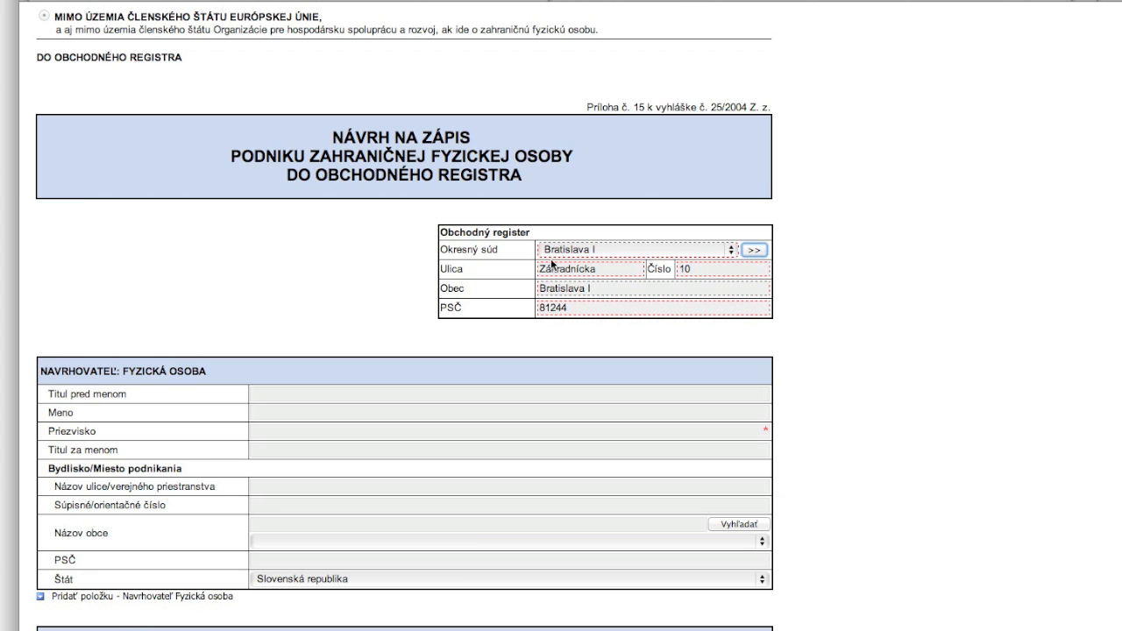
{"action": "scroll", "coordinate": [811, 403], "scroll_direction": "down", "scroll_amount": 3}
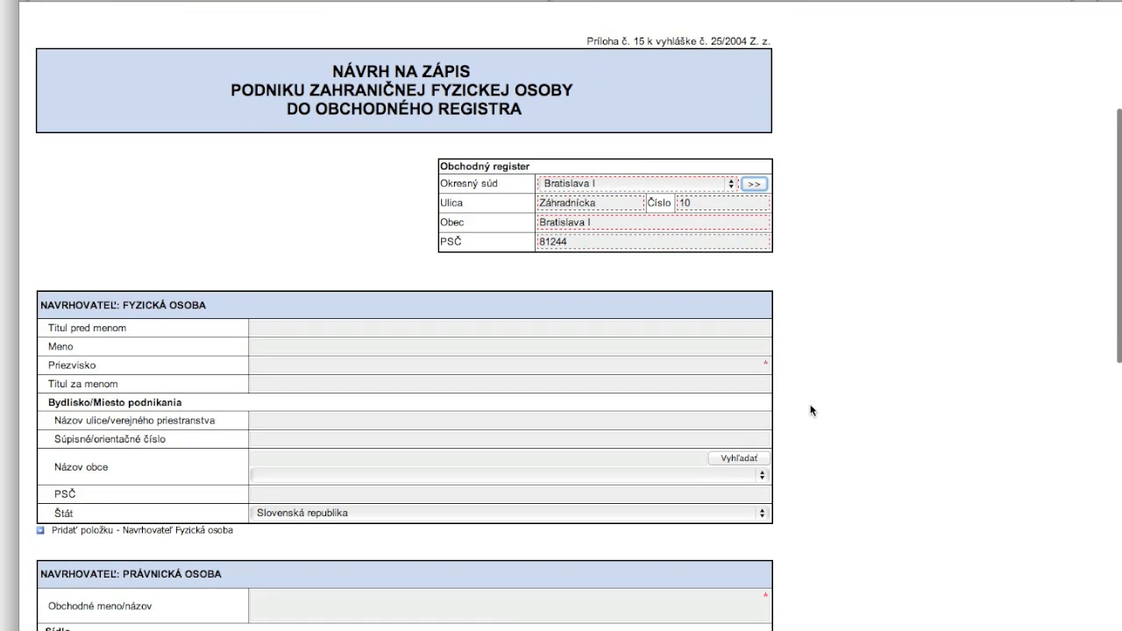
Step: Enter the applicant's title JUDr. followed by their first name and surname
{"action": "left_click", "coordinate": [263, 299]}
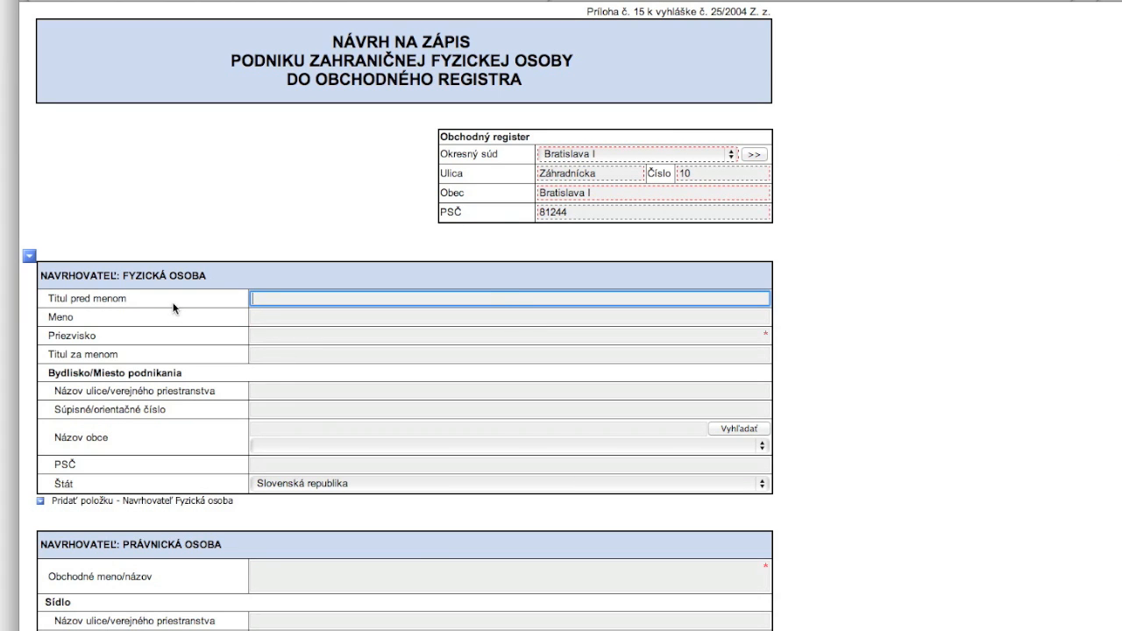
{"action": "type", "text": "JUDr."}
{"action": "key", "text": "Tab"}
{"action": "key", "text": "Tab"}
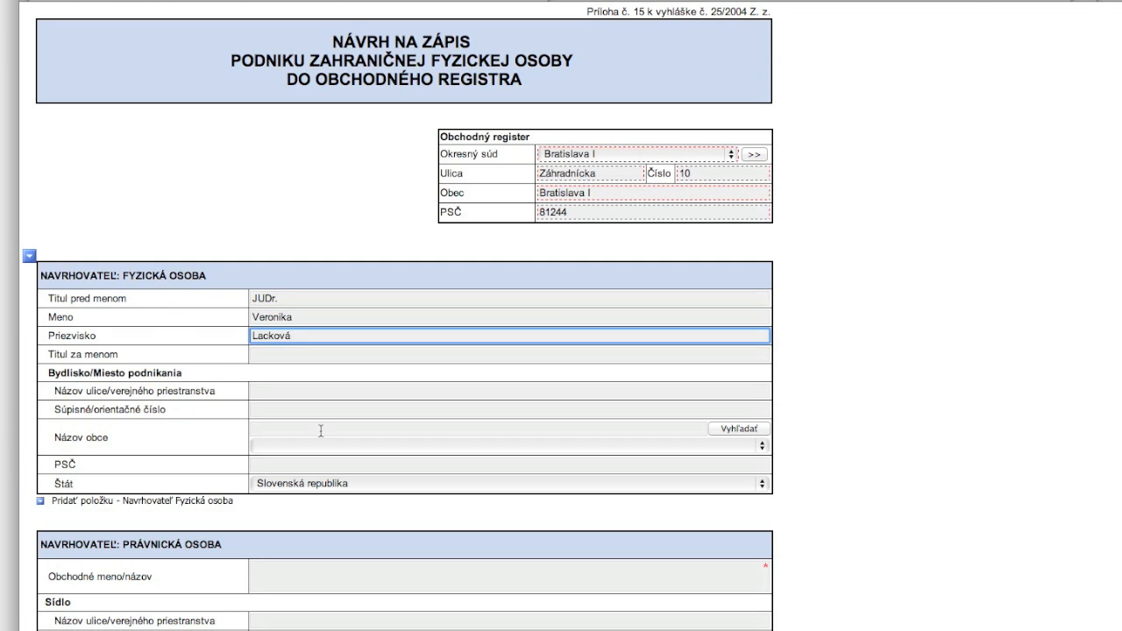
Step: Fill in the applicant's street, house number, municipality Bratislava from the lookup, and postal code
{"action": "left_click", "coordinate": [277, 392]}
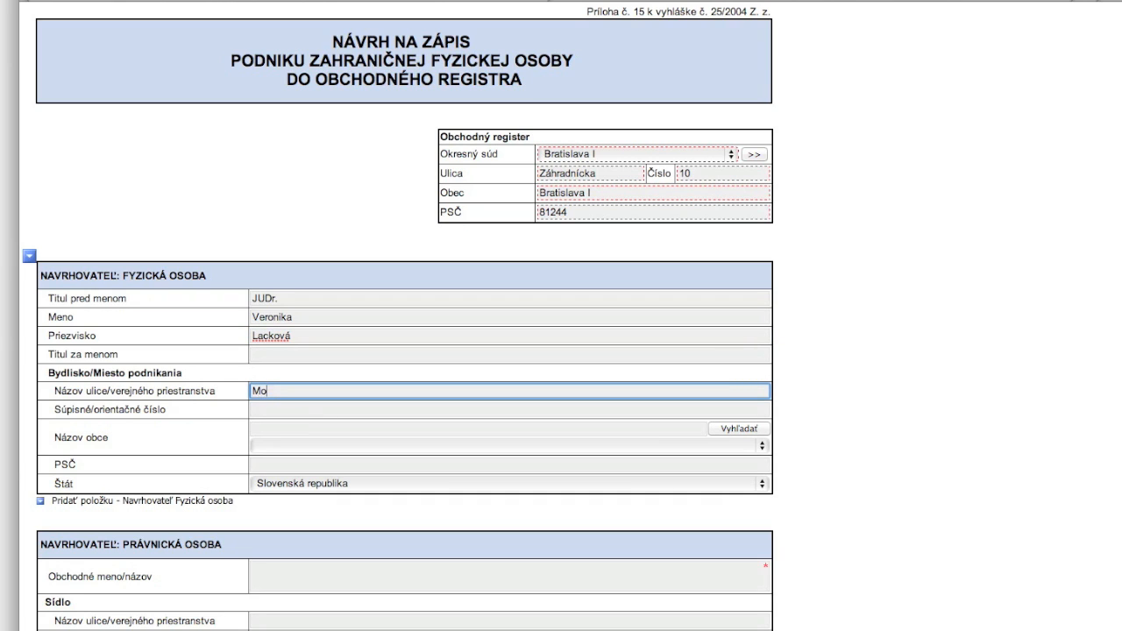
{"action": "key", "text": "Tab"}
{"action": "key", "text": "Tab"}
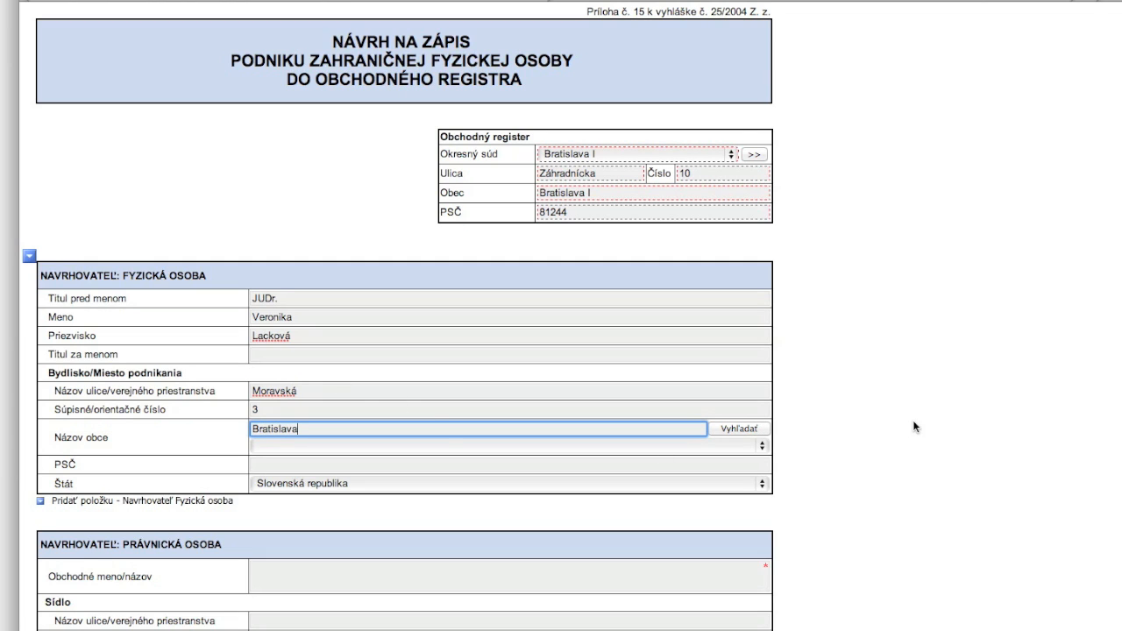
{"action": "left_click", "coordinate": [736, 430]}
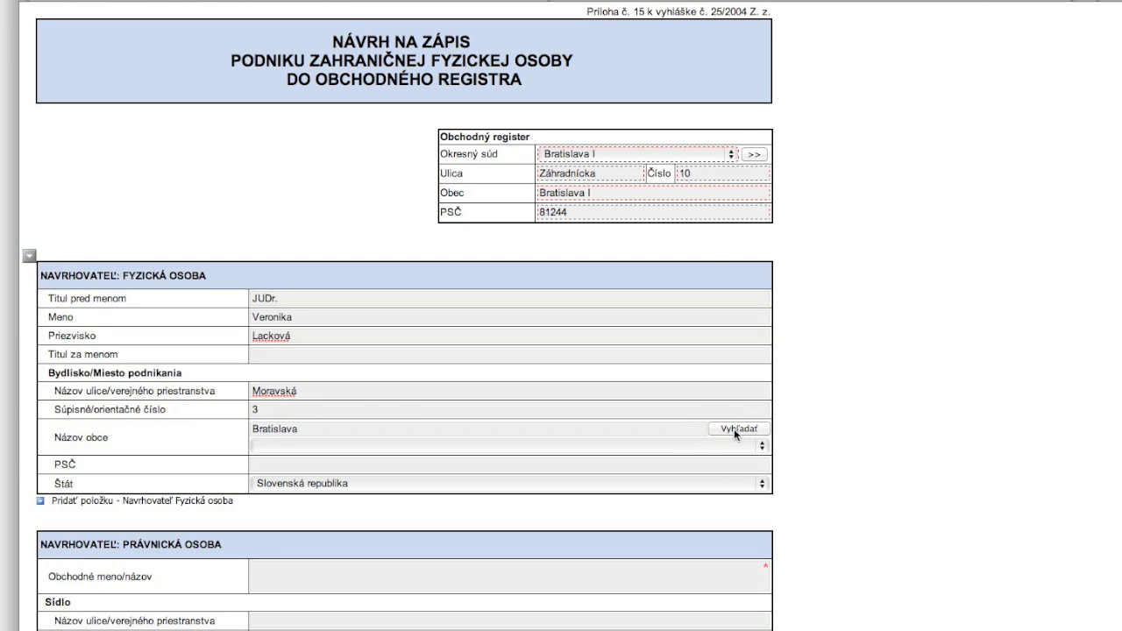
{"action": "left_click", "coordinate": [625, 447]}
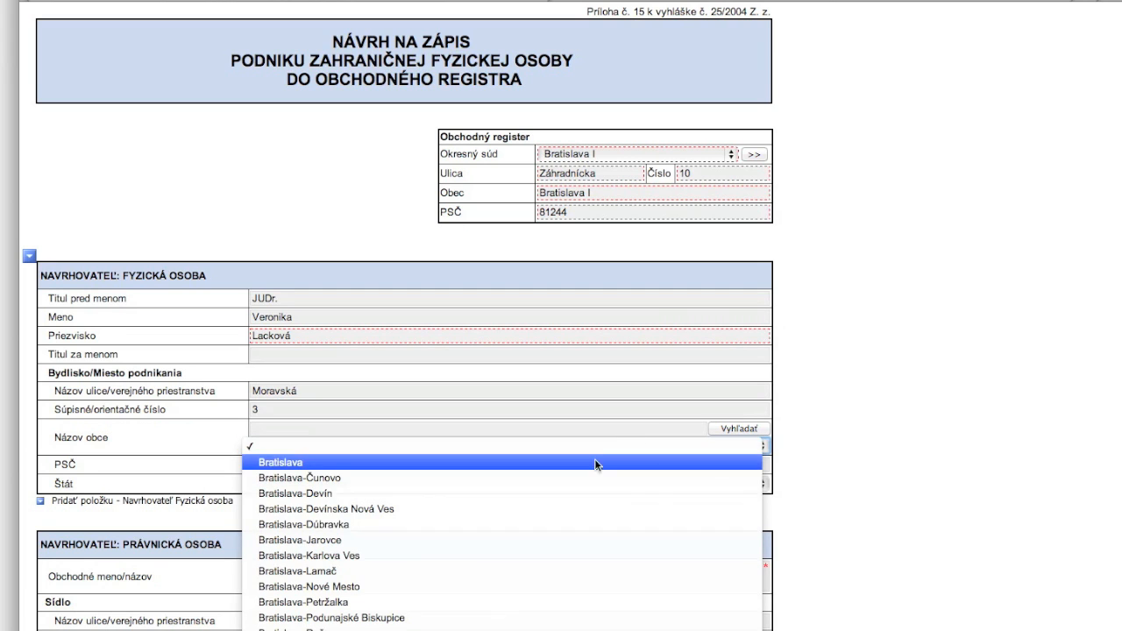
{"action": "left_click", "coordinate": [595, 463]}
{"action": "left_click", "coordinate": [419, 466]}
{"action": "type", "text": "83103"}
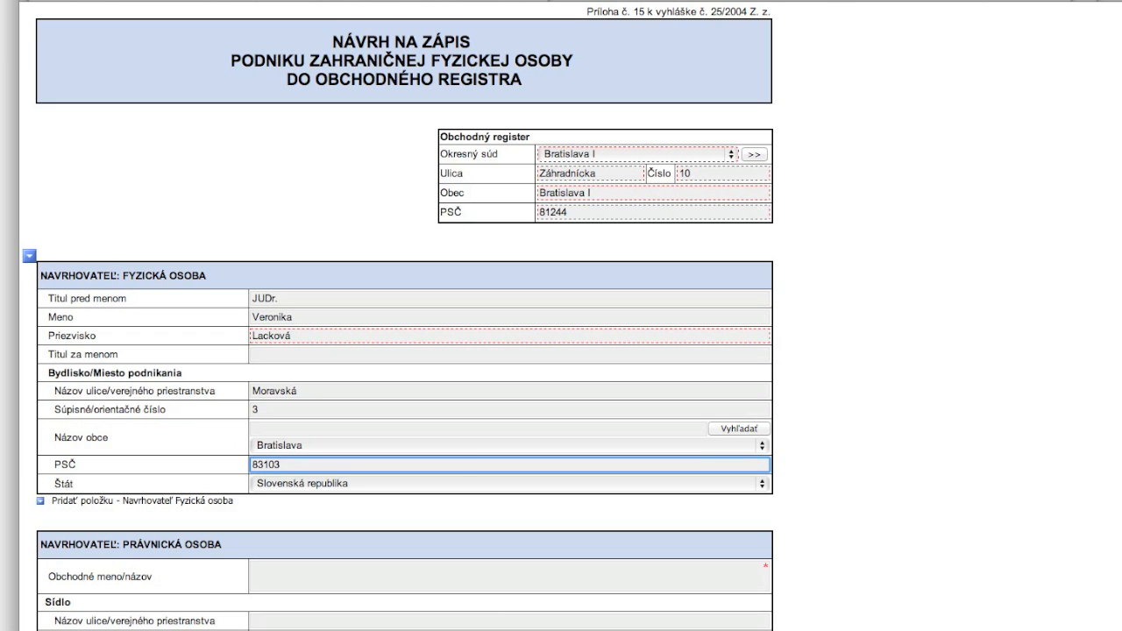
{"action": "scroll", "coordinate": [908, 539], "scroll_direction": "down", "scroll_amount": 1}
{"action": "scroll", "coordinate": [909, 522], "scroll_direction": "down", "scroll_amount": 2}
{"action": "scroll", "coordinate": [910, 510], "scroll_direction": "down", "scroll_amount": 5}
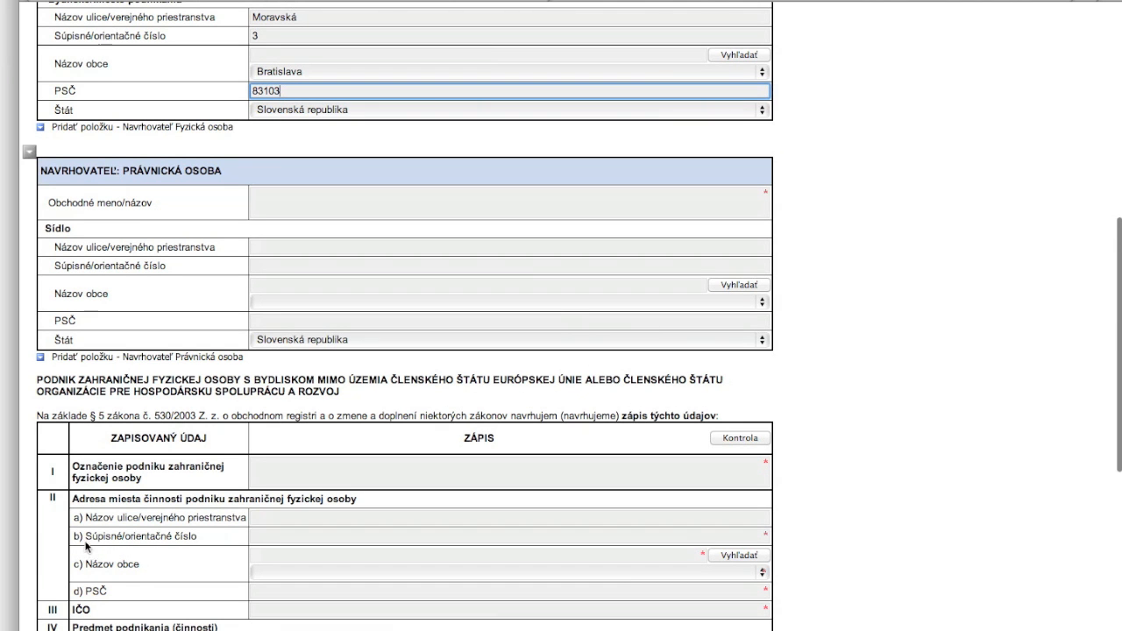
Step: Start the enterprise designation as the owner's name followed by '- DOPRAVA'
{"action": "left_click", "coordinate": [298, 473]}
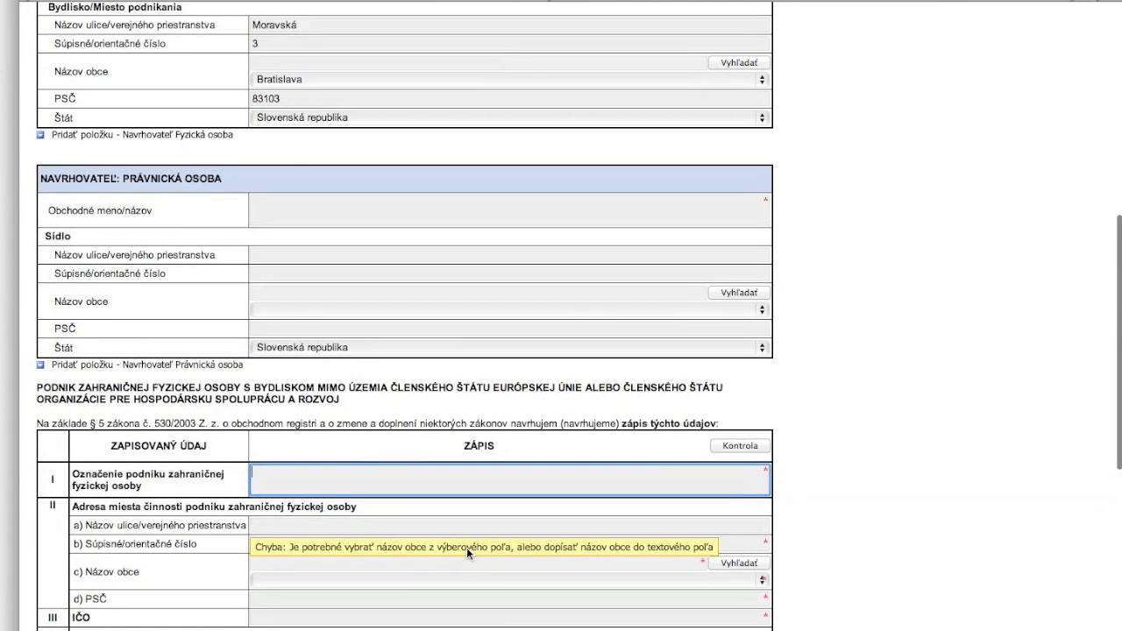
{"action": "left_click", "coordinate": [862, 538]}
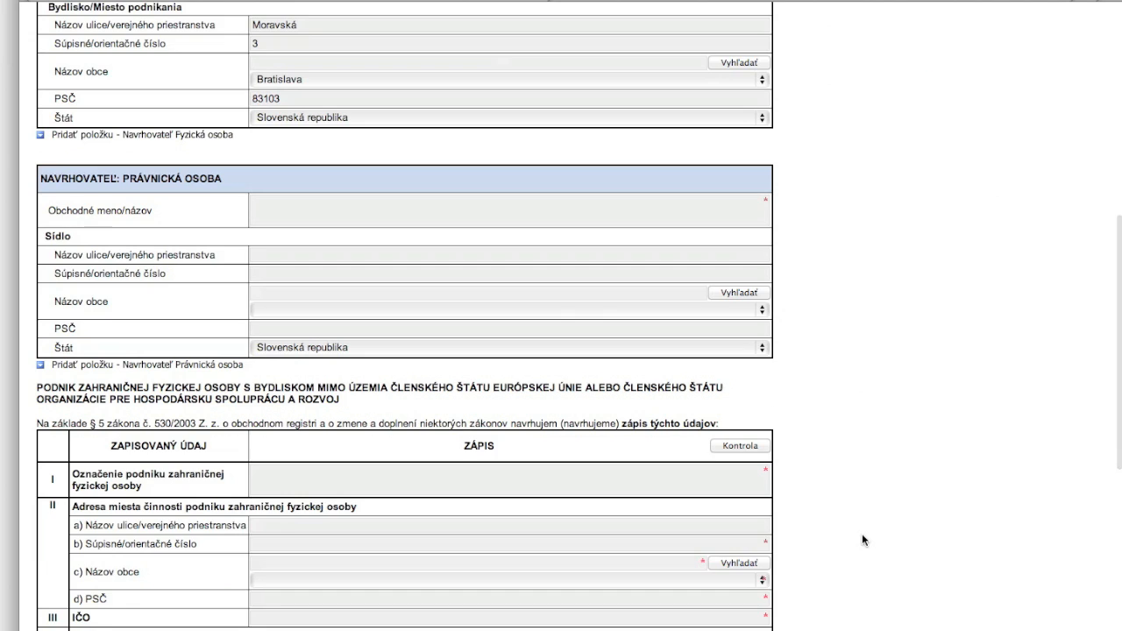
{"action": "scroll", "coordinate": [862, 539], "scroll_direction": "down", "scroll_amount": 3}
{"action": "scroll", "coordinate": [882, 456], "scroll_direction": "down", "scroll_amount": 1}
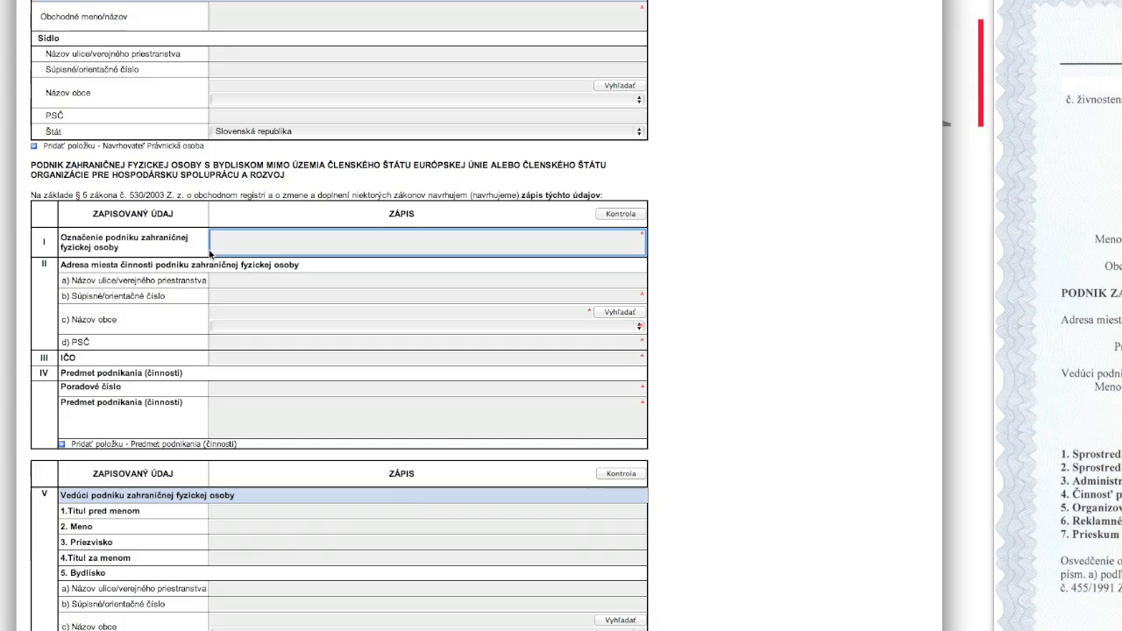
{"action": "type", "text": "Jožko Mrkvička - DOPRAVA"}
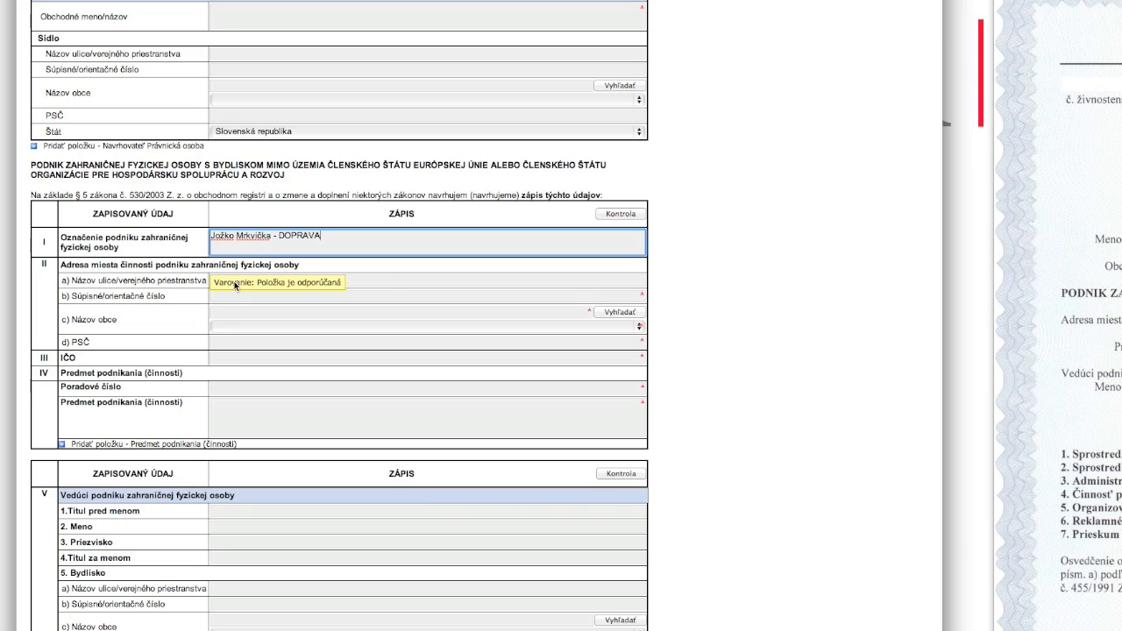
Step: Enter the place-of-business street and house number, picking Bratislava from the municipality lookup
{"action": "left_click", "coordinate": [385, 279]}
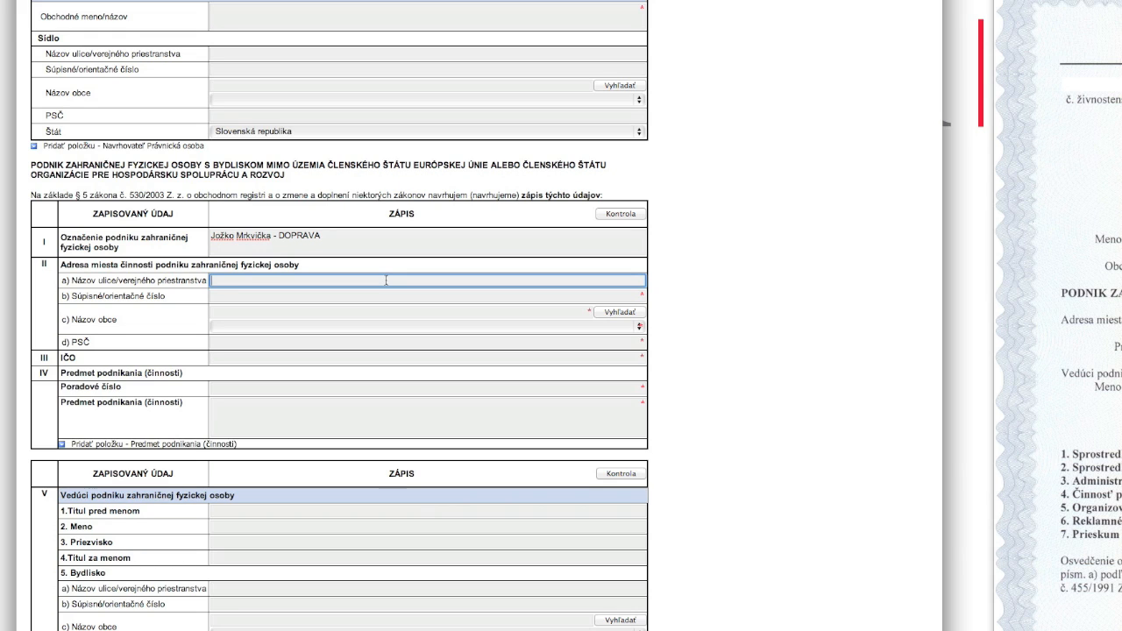
{"action": "key", "text": "Tab"}
{"action": "key", "text": "Tab"}
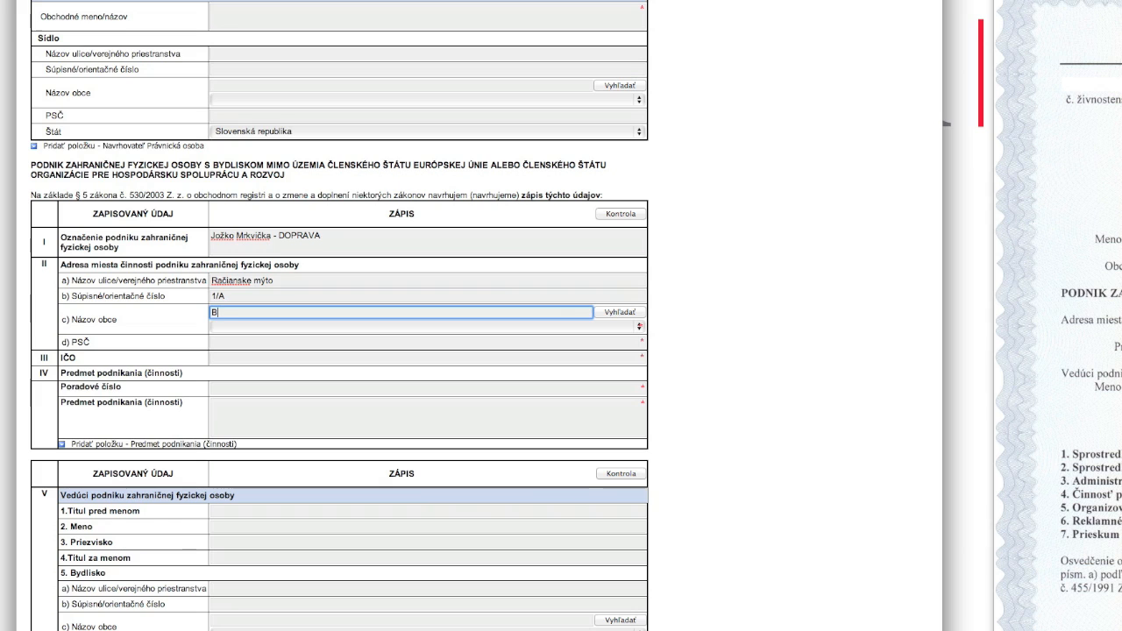
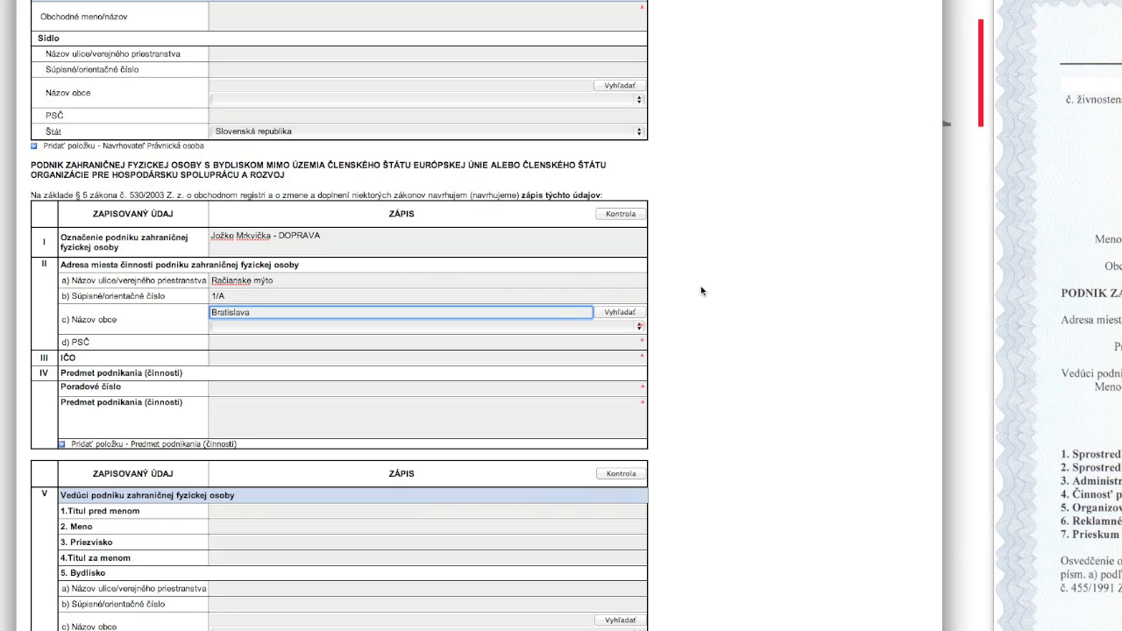
{"action": "left_click", "coordinate": [621, 313]}
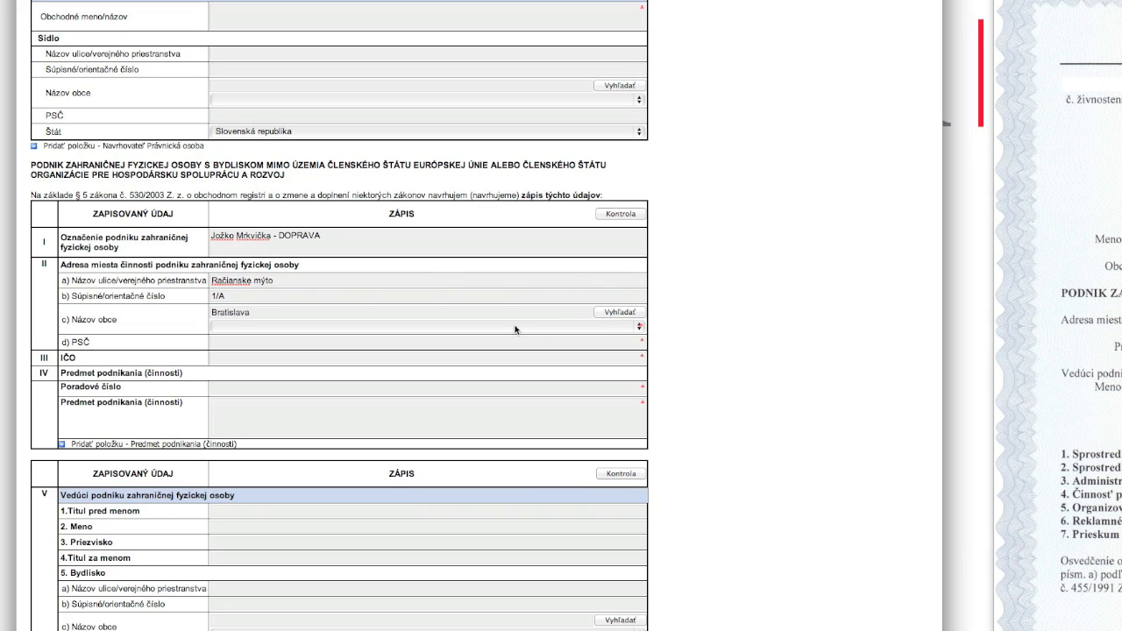
{"action": "left_click", "coordinate": [471, 328]}
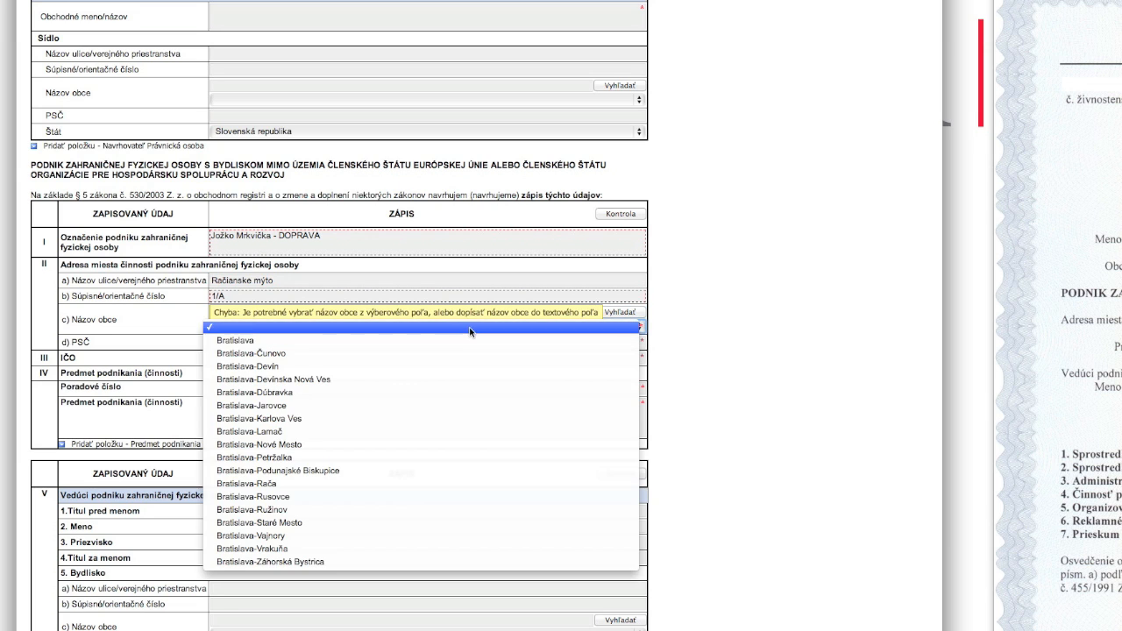
{"action": "left_click", "coordinate": [444, 341]}
Step: Add the place-of-business postal code and the enterprise's IČO
{"action": "left_click", "coordinate": [223, 344]}
{"action": "type", "text": "83102"}
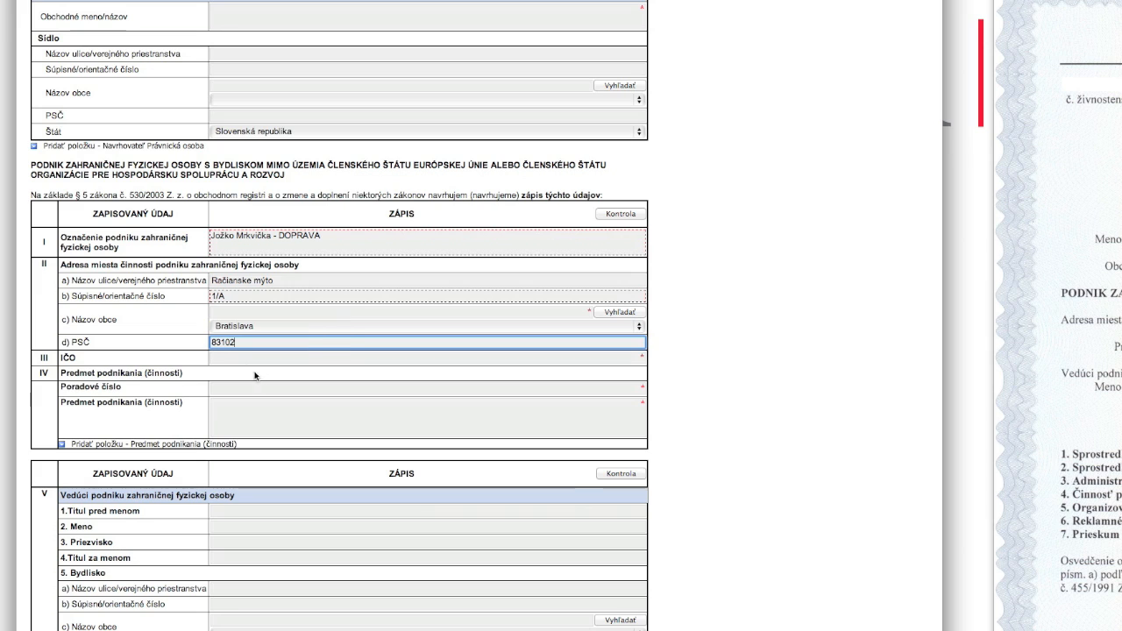
{"action": "left_click", "coordinate": [261, 357]}
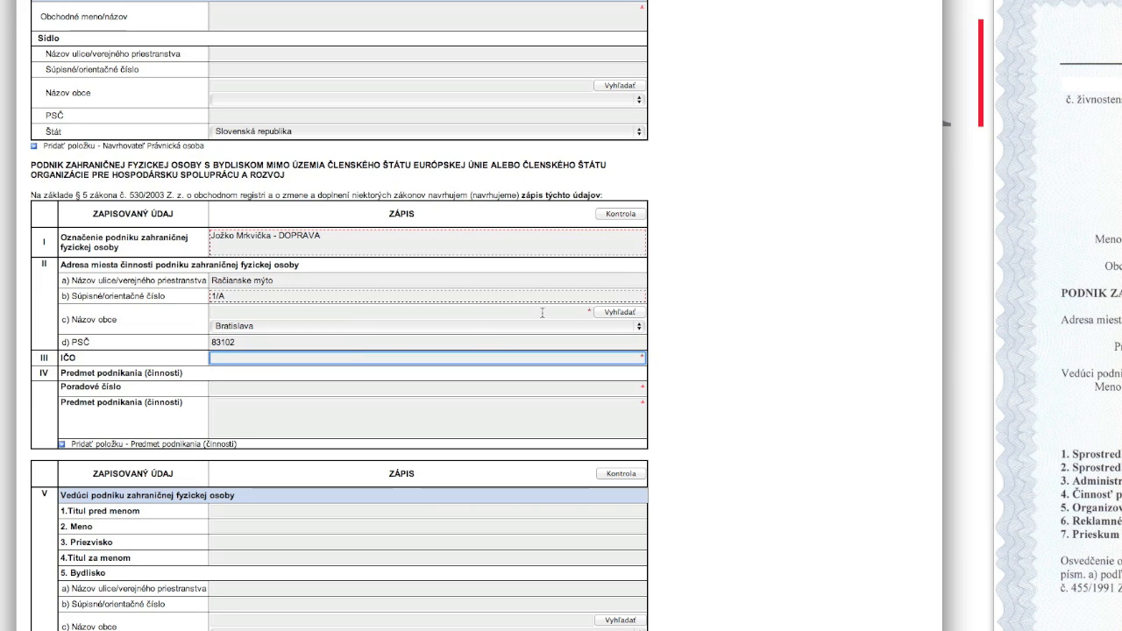
{"action": "type", "text": "12345678"}
Step: Describe business activity 1 as 'Sprostredkovateľská činnosť v oblasti služieb'
{"action": "left_click", "coordinate": [229, 389]}
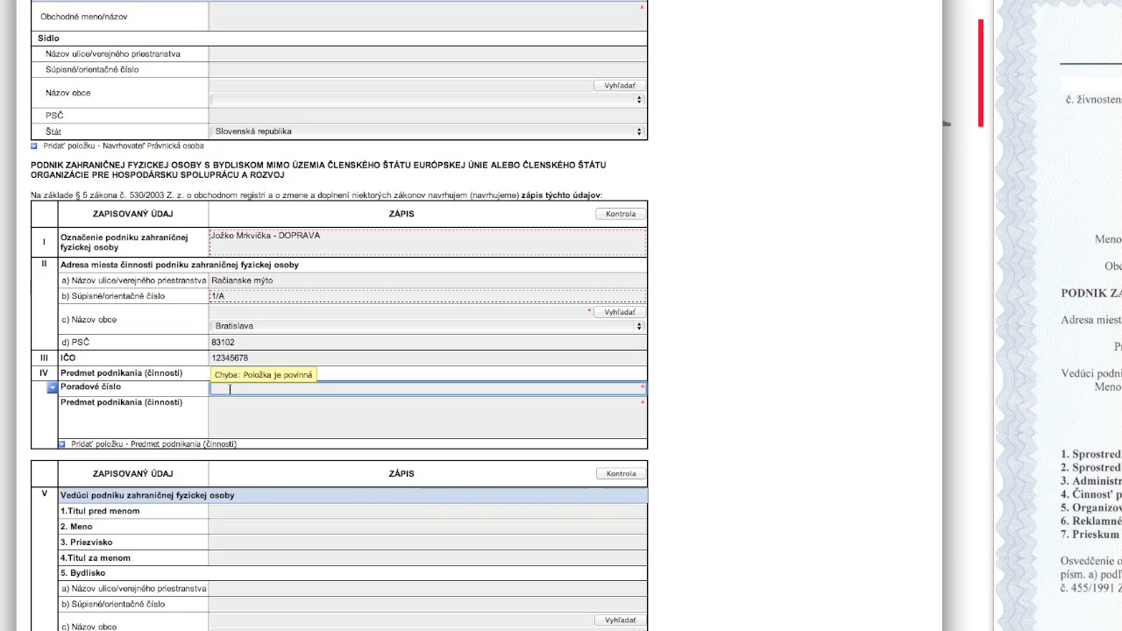
{"action": "key", "text": "Tab"}
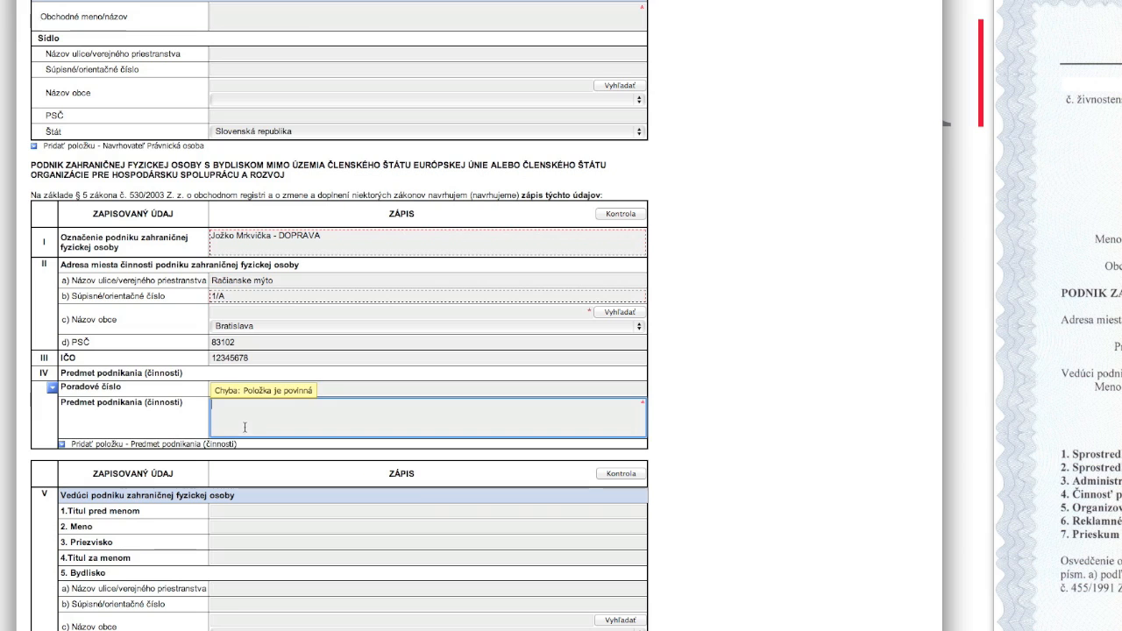
{"action": "type", "text": "Sprostredkovate"}
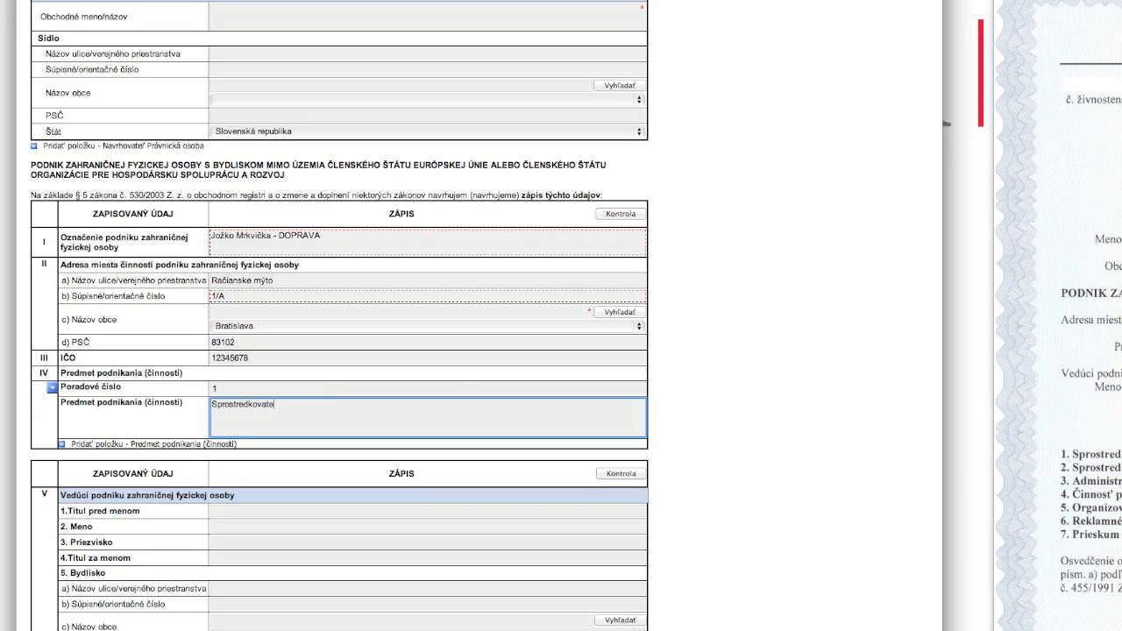
{"action": "type", "text": "ľská činnosť v oblasti"}
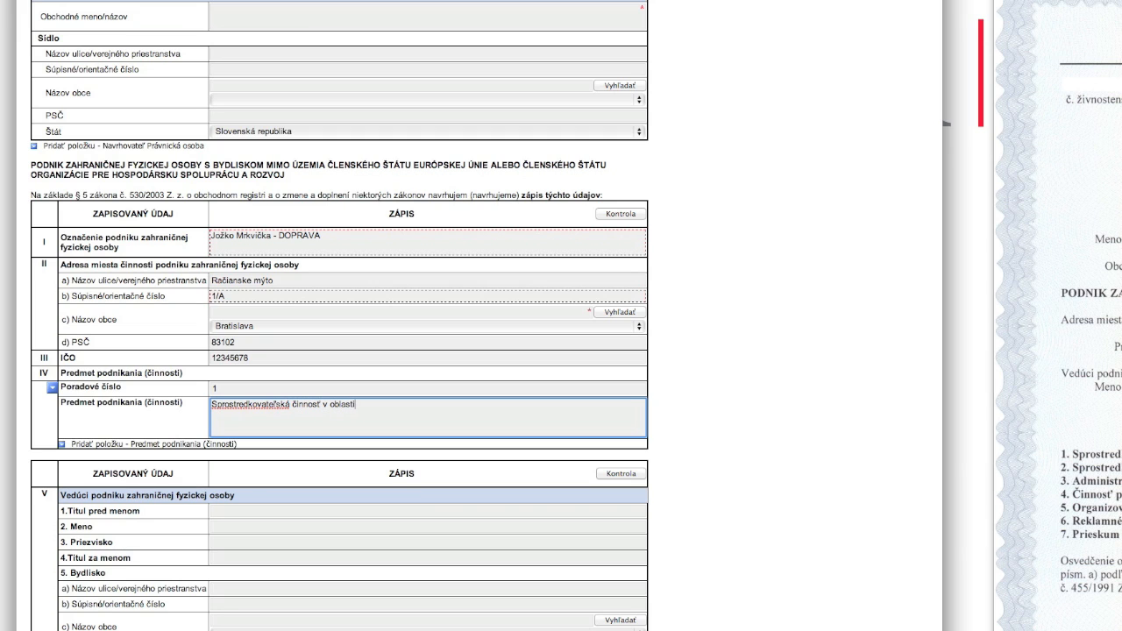
{"action": "type", "text": " služieb"}
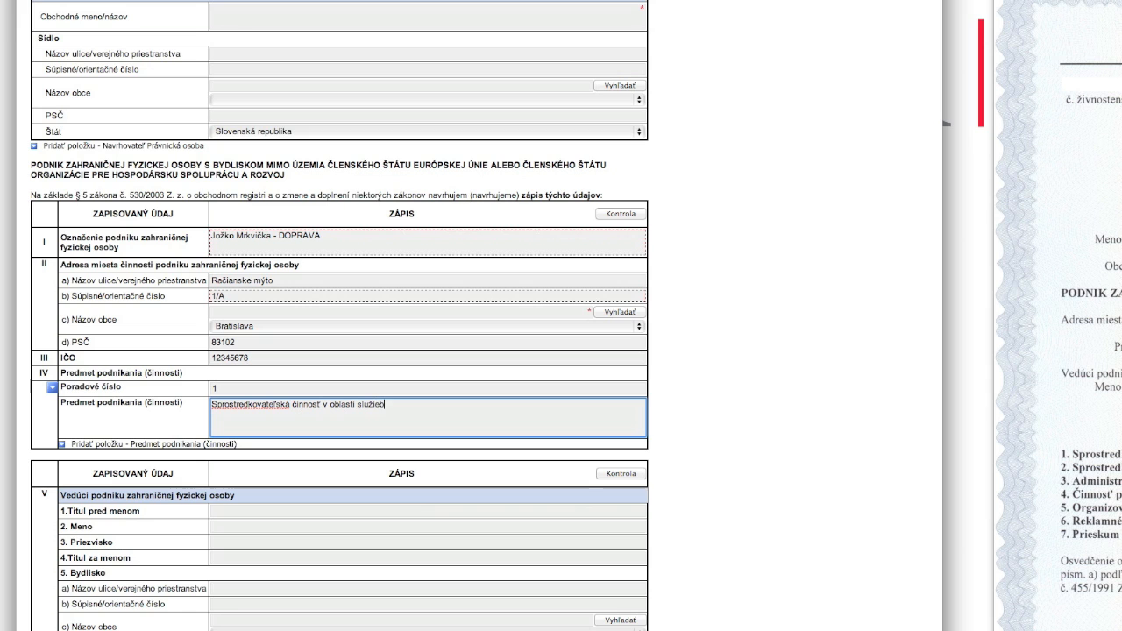
Step: Add a second business activity item numbered 2, checking the licence document for its description
{"action": "left_click", "coordinate": [193, 445]}
{"action": "left_click", "coordinate": [210, 447]}
{"action": "type", "text": "2"}
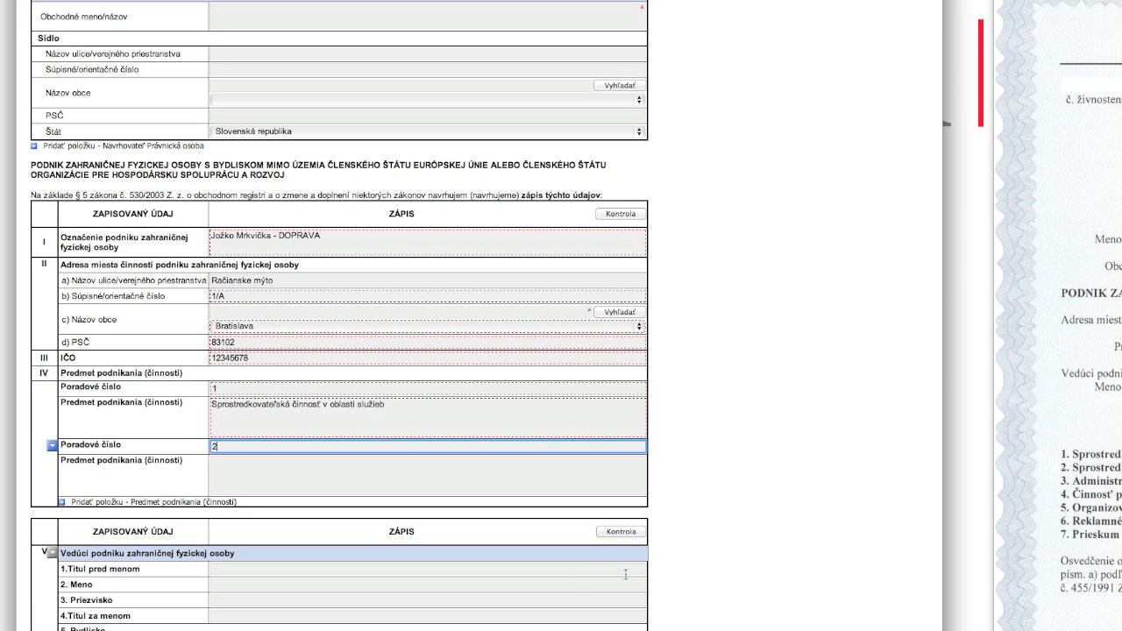
{"action": "scroll", "coordinate": [578, 584], "scroll_direction": "down", "scroll_amount": 2}
{"action": "scroll", "coordinate": [578, 584], "scroll_direction": "down", "scroll_amount": 3}
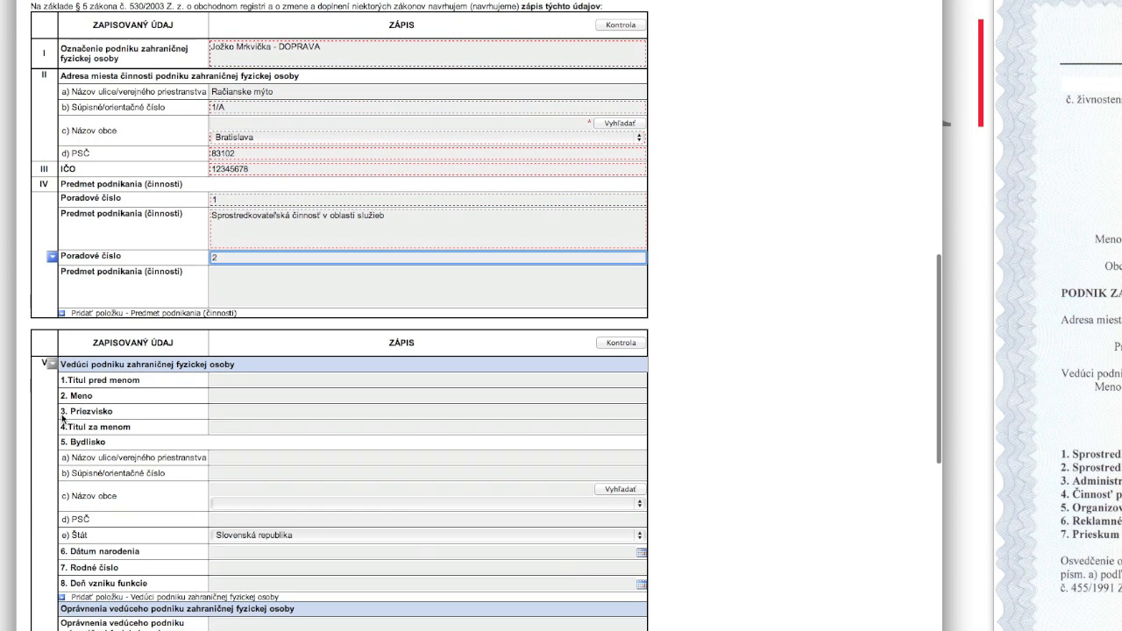
{"action": "left_click", "coordinate": [263, 290]}
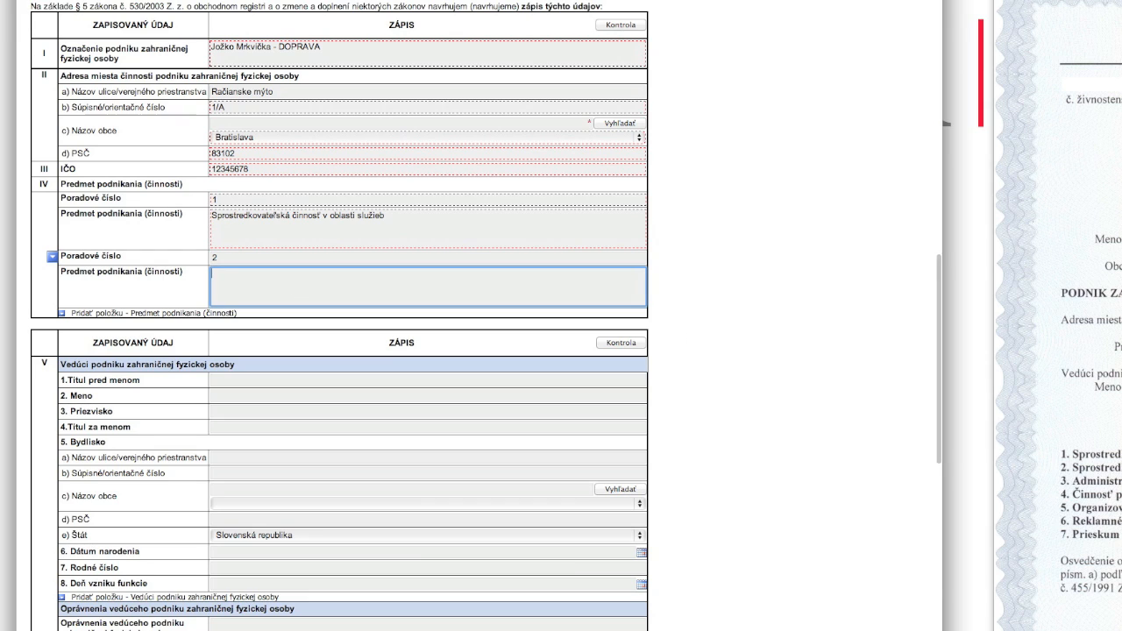
{"action": "left_click", "coordinate": [1100, 477]}
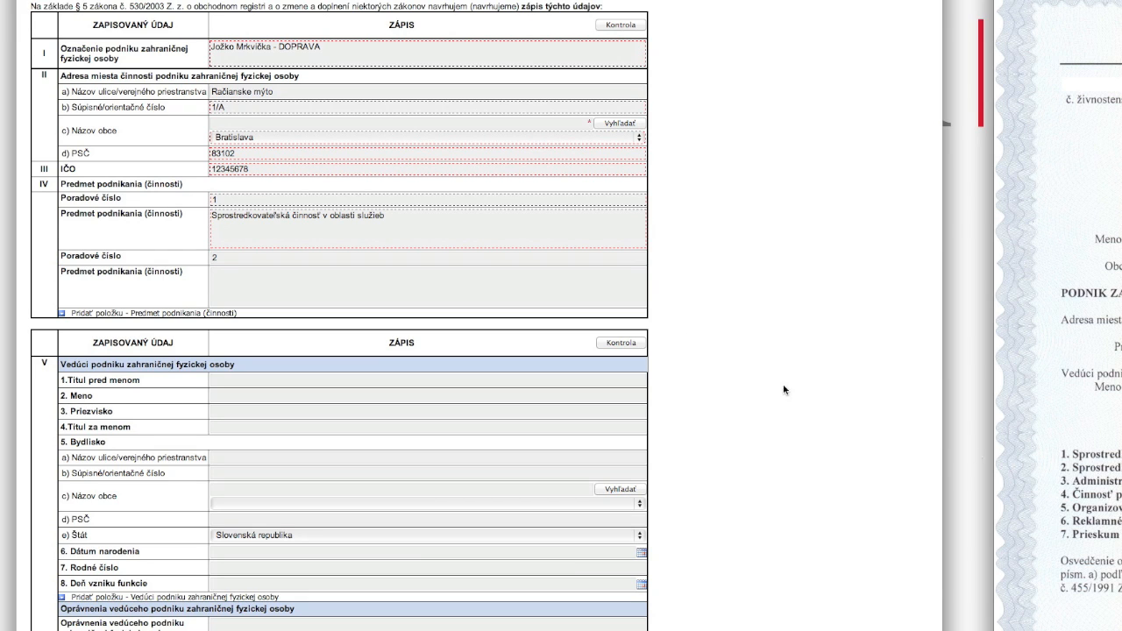
{"action": "left_click", "coordinate": [222, 282]}
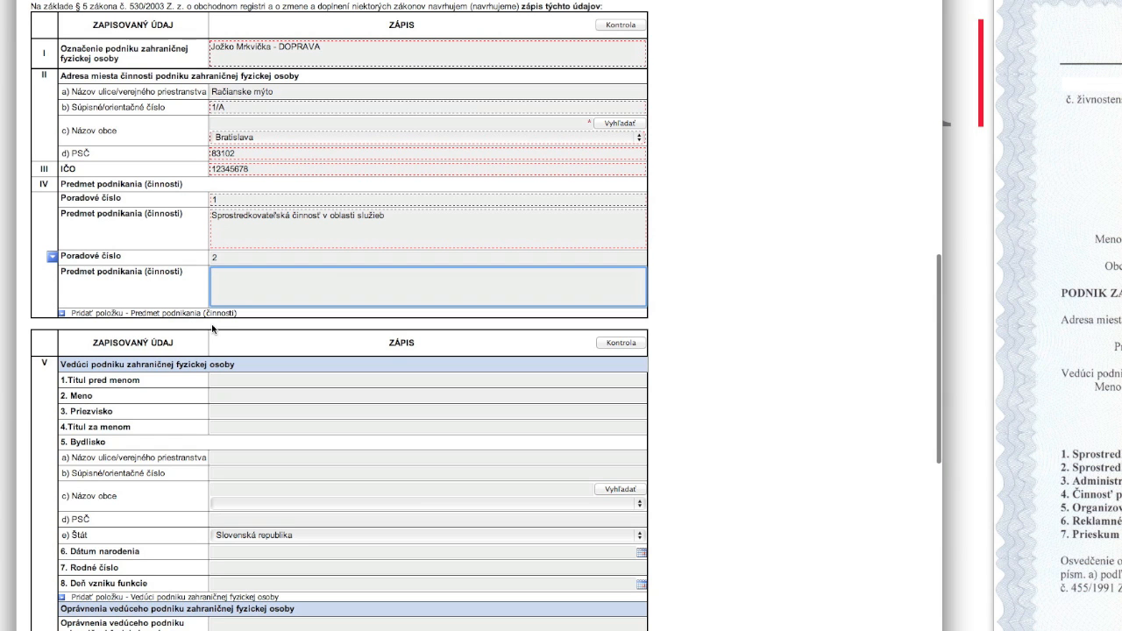
{"action": "scroll", "coordinate": [735, 446], "scroll_direction": "down", "scroll_amount": 5}
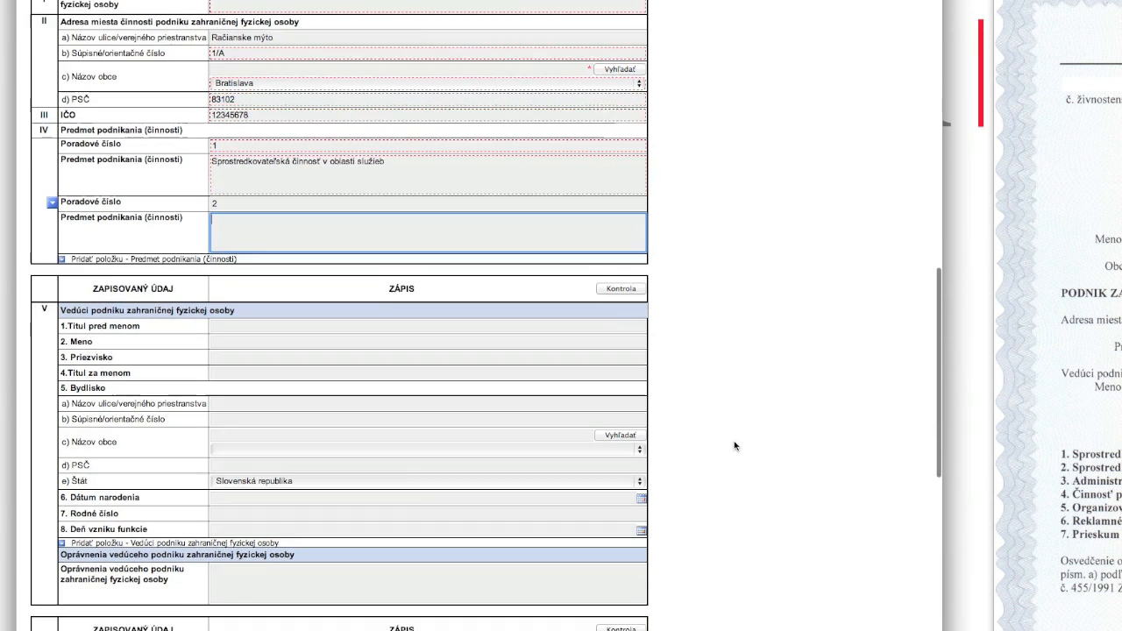
Step: Enter the enterprise manager's first name and surname
{"action": "scroll", "coordinate": [735, 446], "scroll_direction": "down", "scroll_amount": 1}
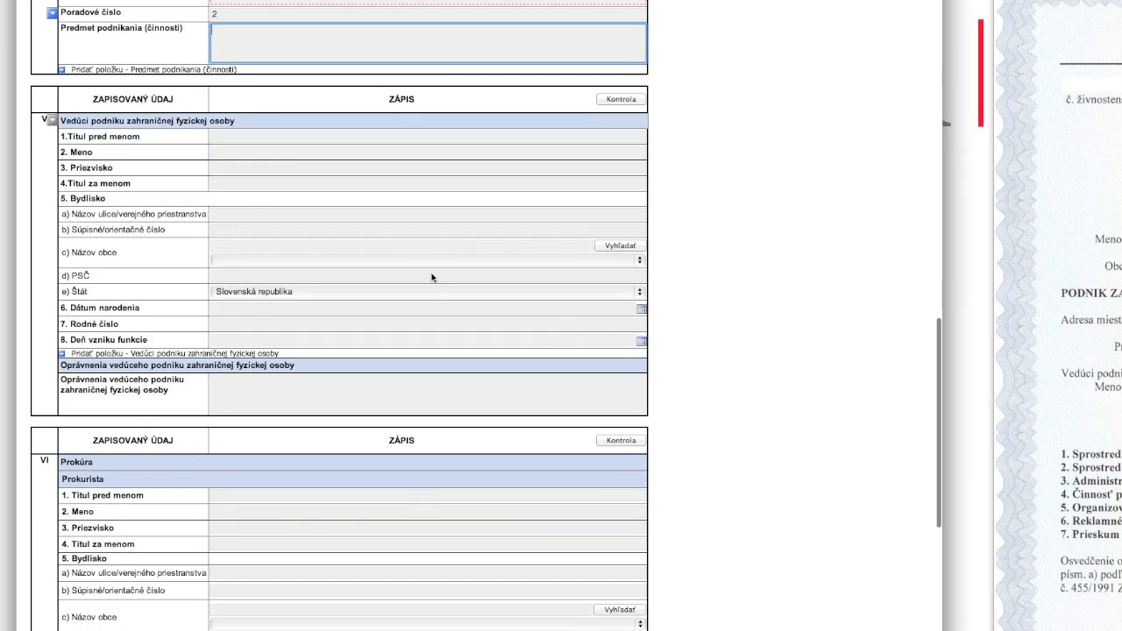
{"action": "left_click", "coordinate": [216, 153]}
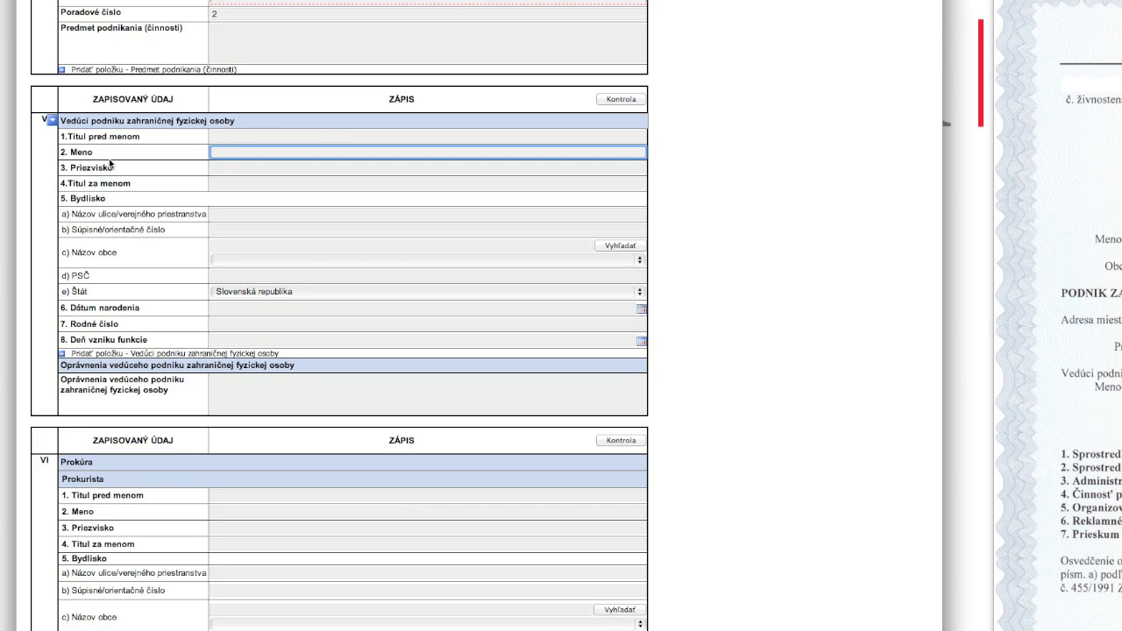
{"action": "type", "text": "Jožko"}
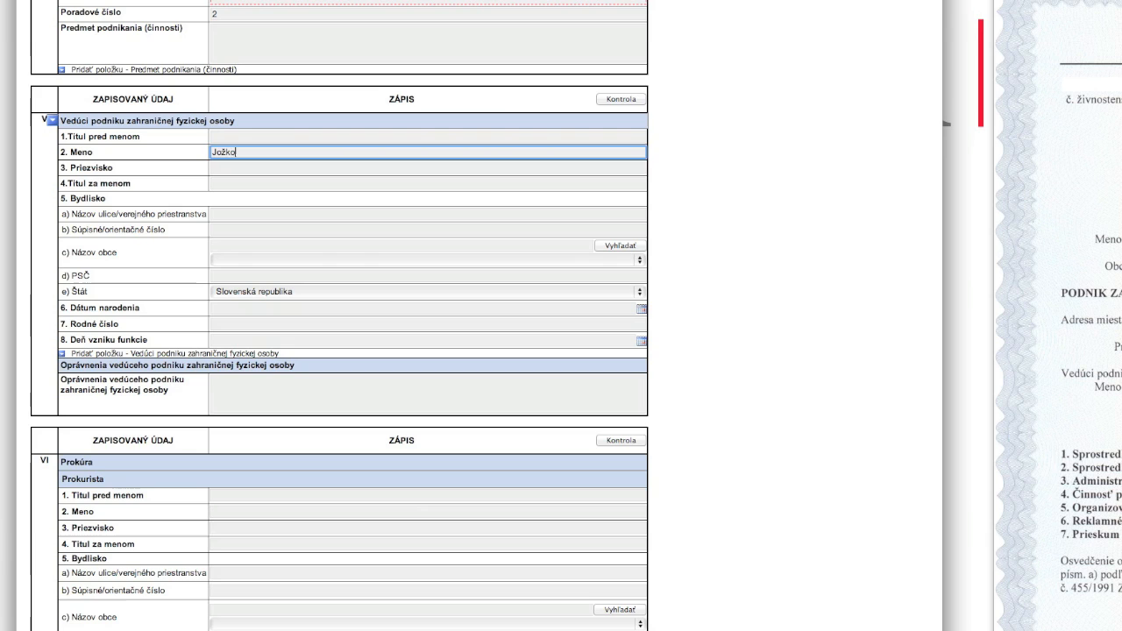
{"action": "key", "text": "Tab"}
{"action": "type", "text": "Mrkvička"}
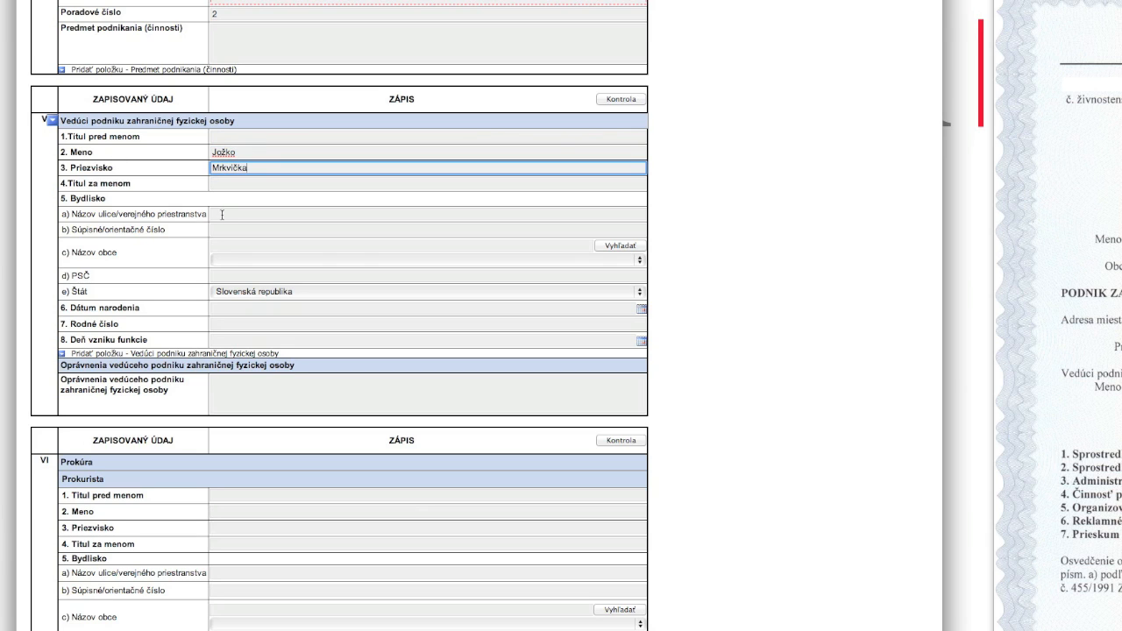
Step: Fill in the manager's home address in Kyjev with postal code and country Ukrajina
{"action": "left_click", "coordinate": [221, 214]}
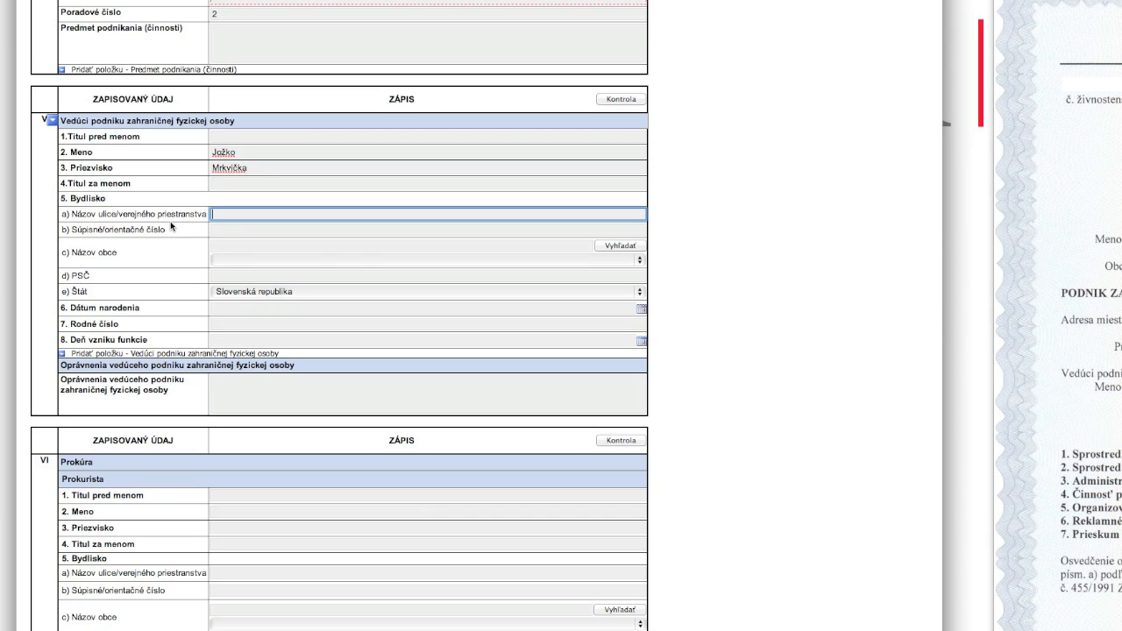
{"action": "type", "text": "Moskovsk"}
{"action": "type", "text": "á"}
{"action": "key", "text": "Tab"}
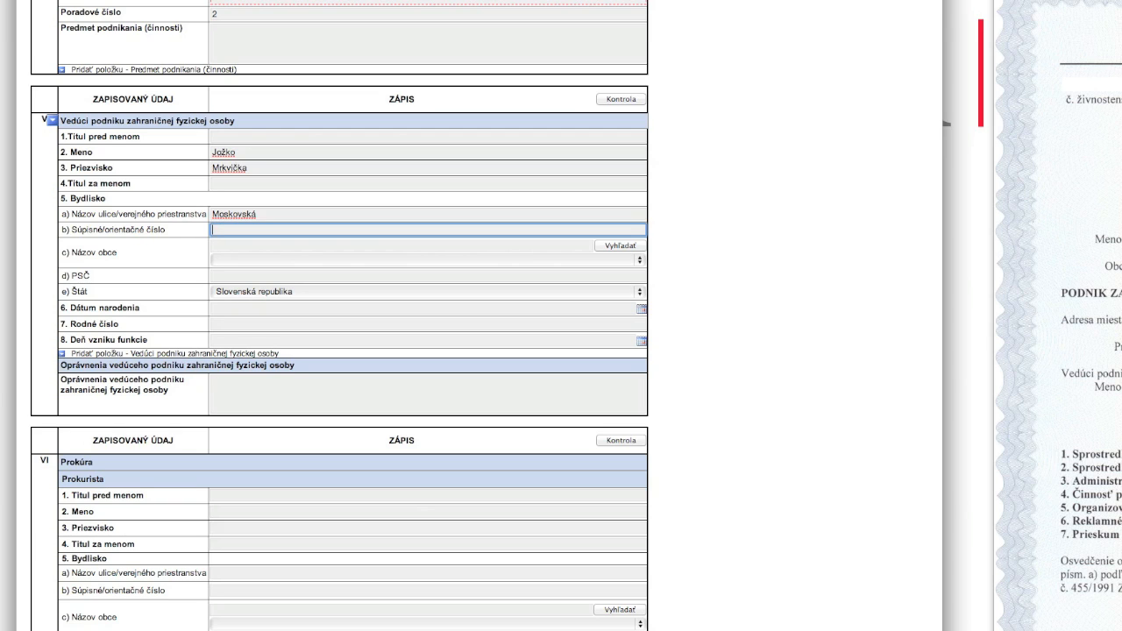
{"action": "type", "text": "3"}
{"action": "key", "text": "Tab"}
{"action": "type", "text": "Kyjev"}
{"action": "key", "text": "Tab"}
{"action": "key", "text": "Tab"}
{"action": "type", "text": "12345"}
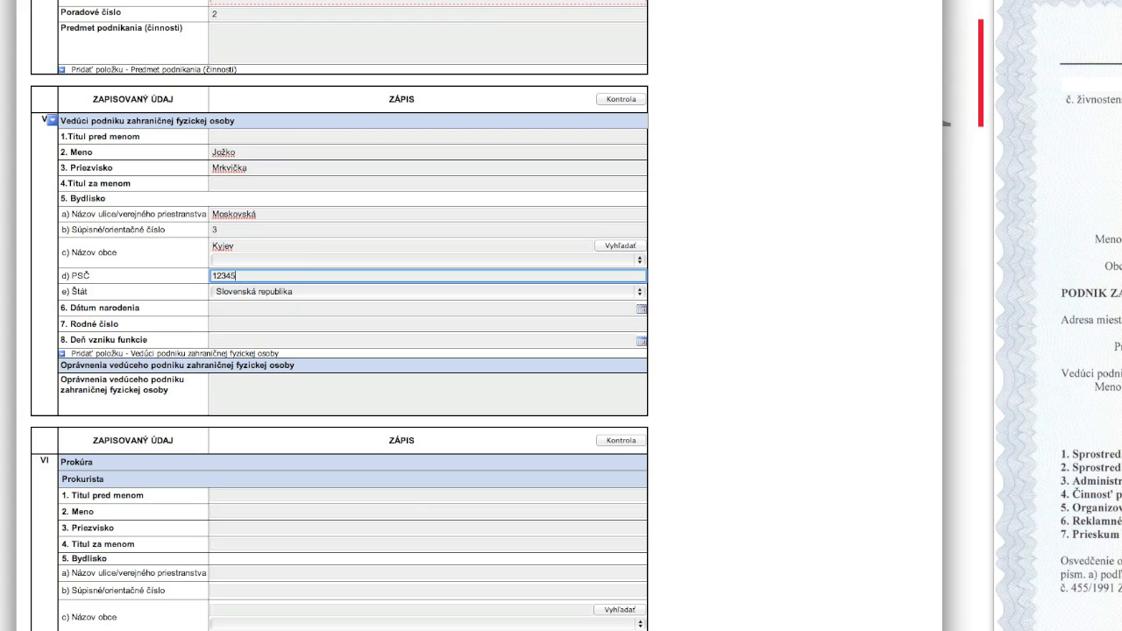
{"action": "left_click", "coordinate": [286, 296]}
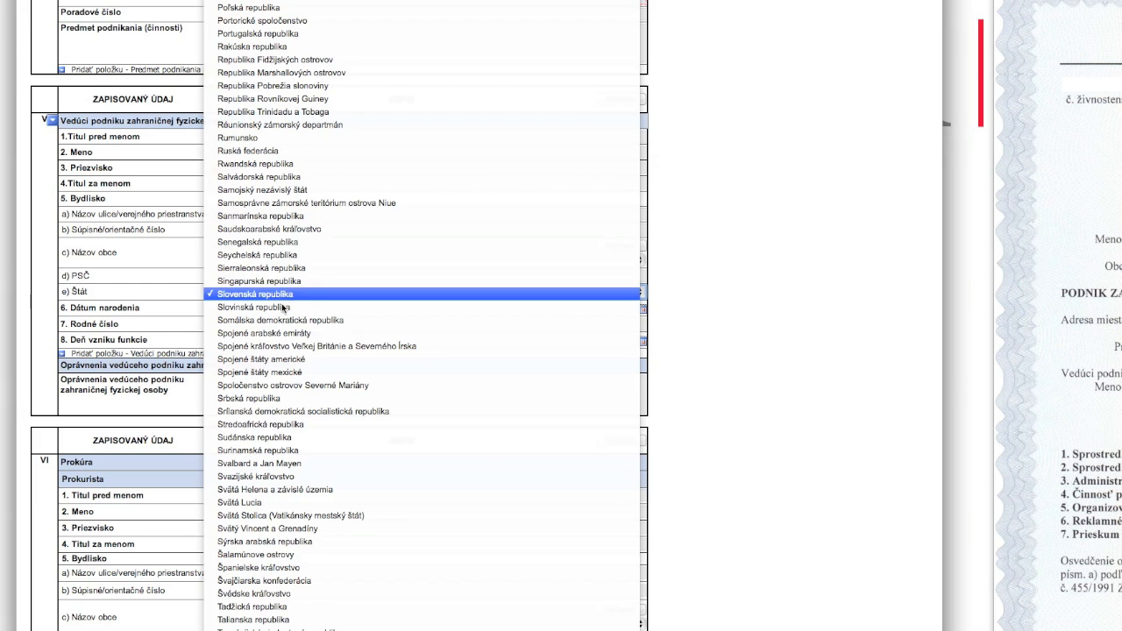
{"action": "scroll", "coordinate": [290, 526], "scroll_direction": "down", "scroll_amount": 5}
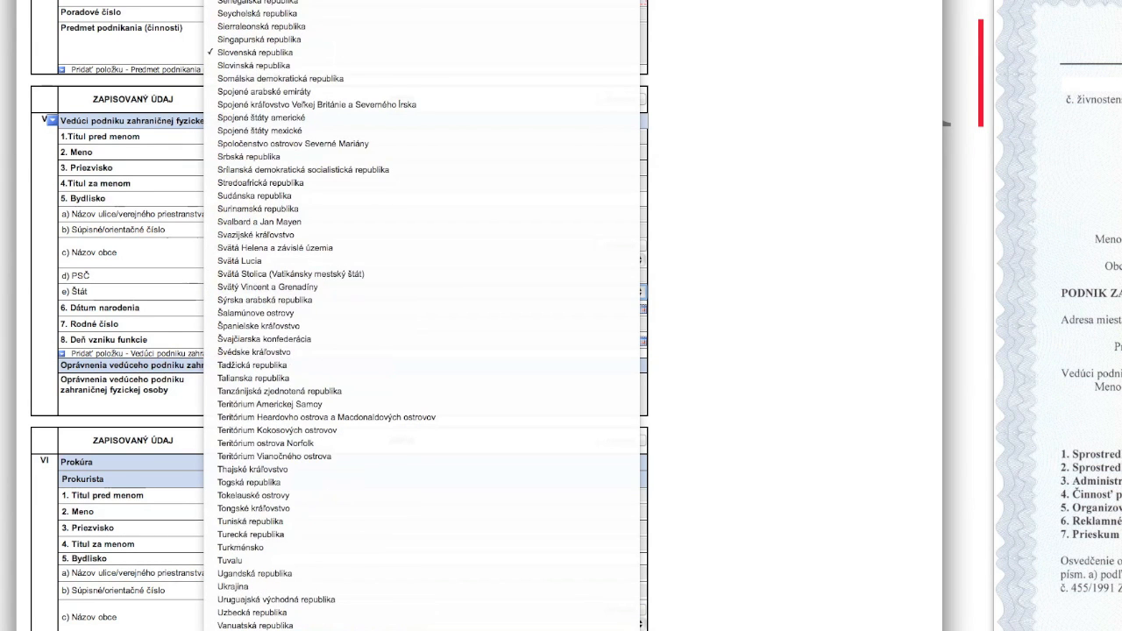
{"action": "left_click", "coordinate": [272, 579]}
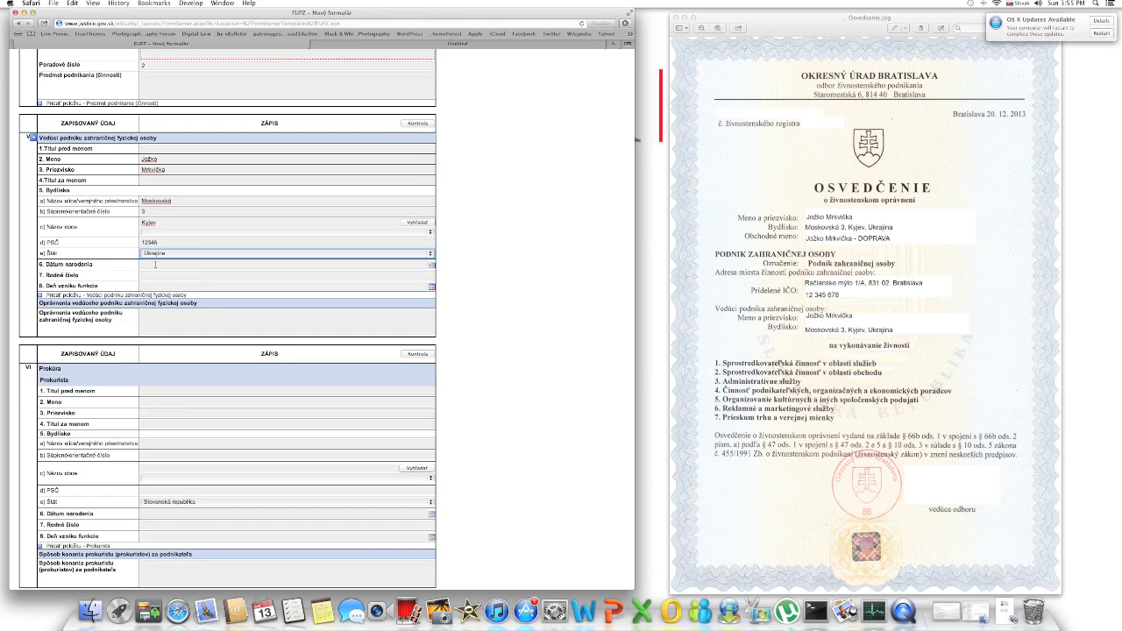
Step: Enter the manager's birth date and birth number, and powers 'nezávisle a samostatne'
{"action": "left_click", "coordinate": [223, 312]}
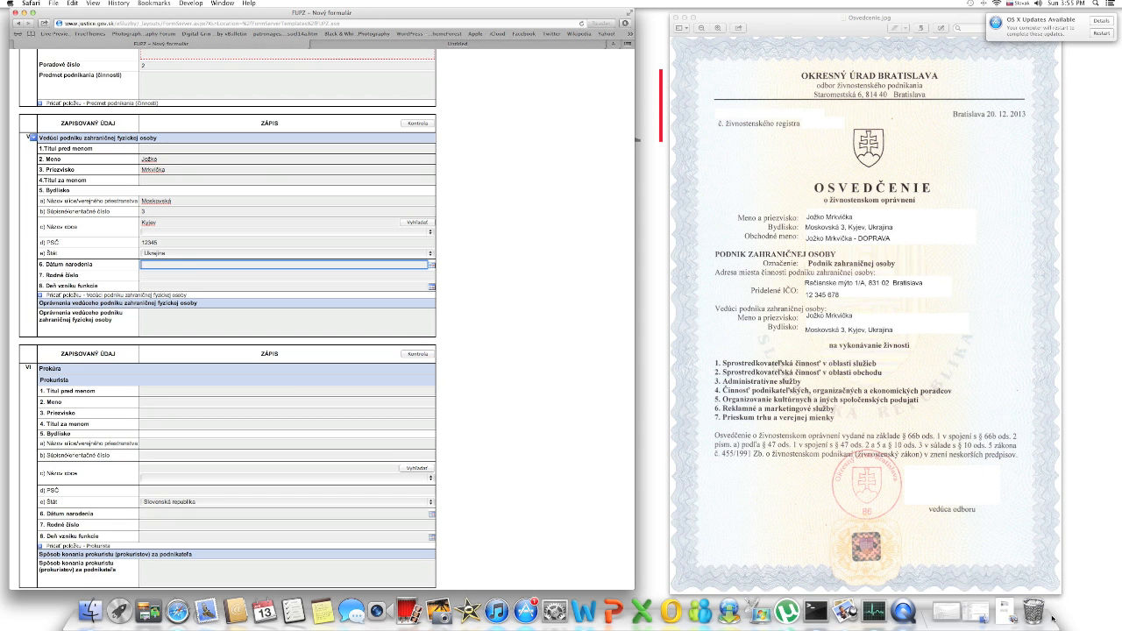
{"action": "left_click", "coordinate": [1005, 610]}
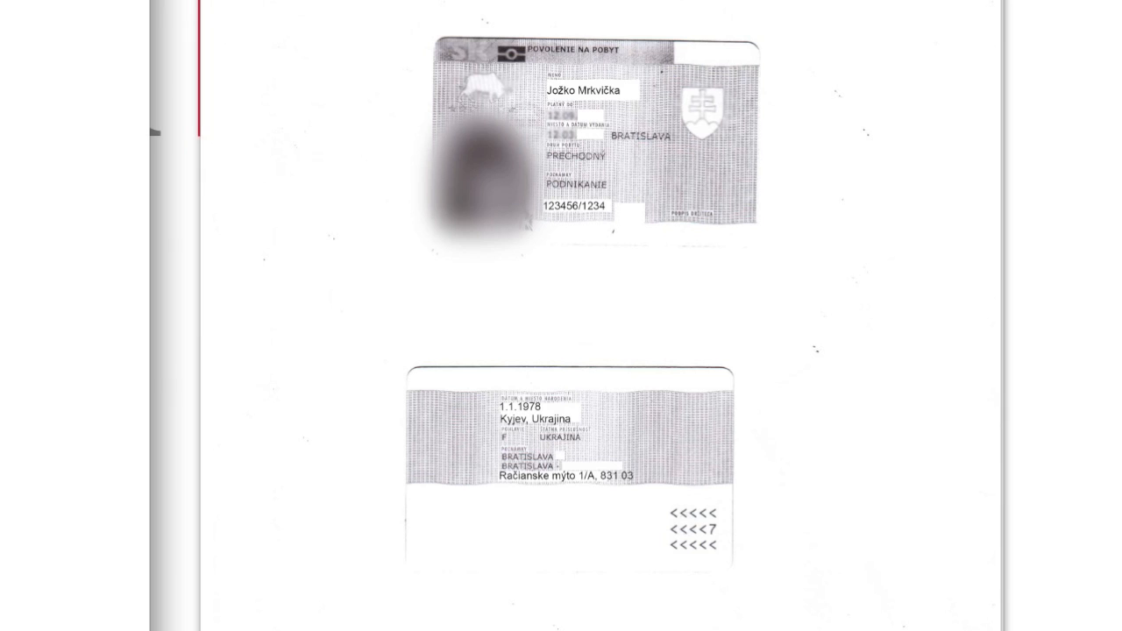
{"action": "key", "text": "alt+Tab"}
{"action": "type", "text": "01.01.1978"}
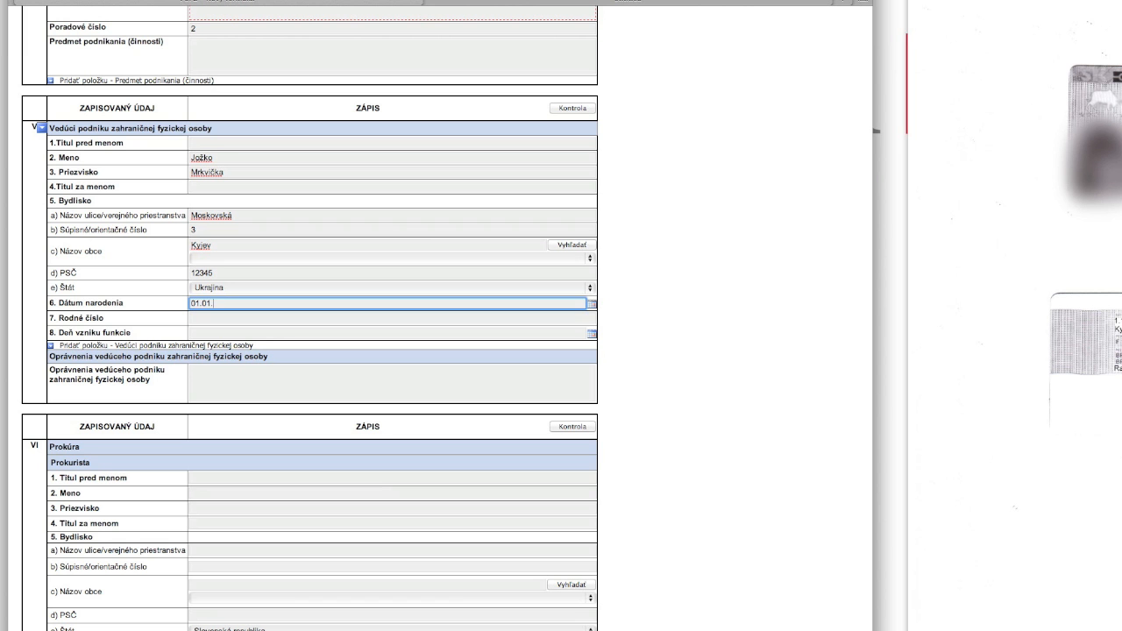
{"action": "left_click", "coordinate": [206, 317]}
{"action": "type", "text": "123456/1234"}
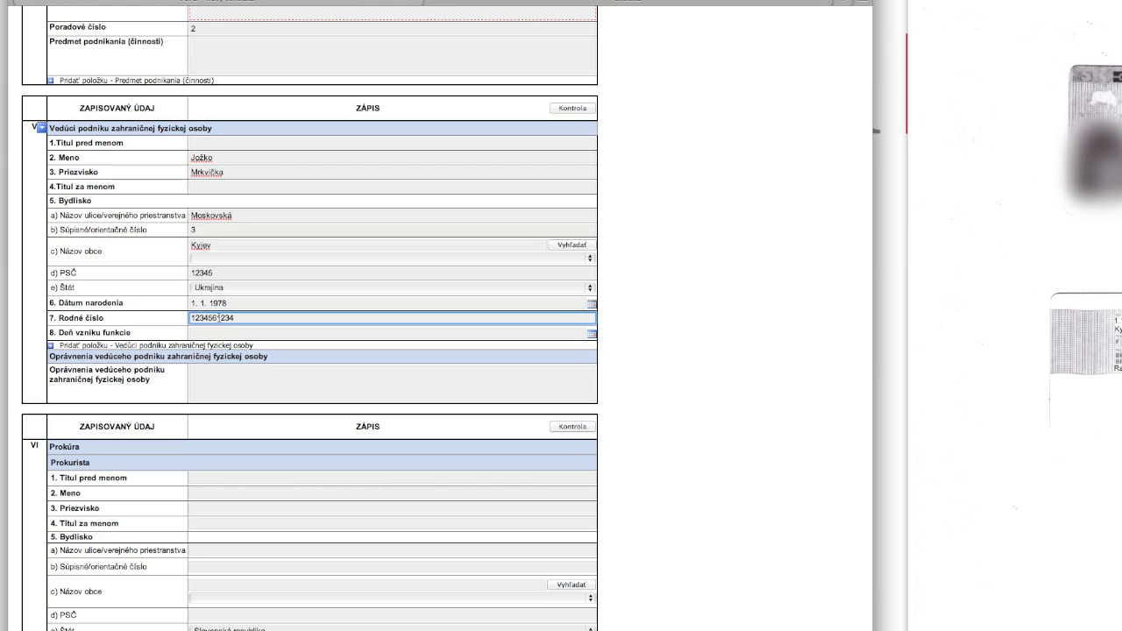
{"action": "left_click", "coordinate": [211, 333]}
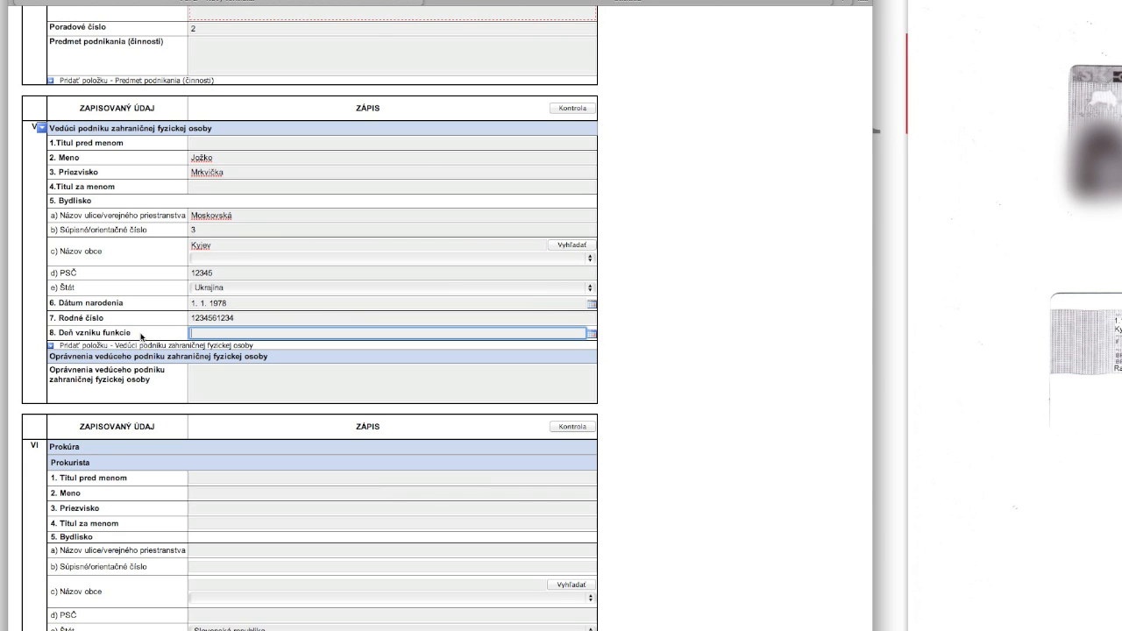
{"action": "scroll", "coordinate": [142, 336], "scroll_direction": "down", "scroll_amount": 2}
{"action": "left_click", "coordinate": [202, 333]}
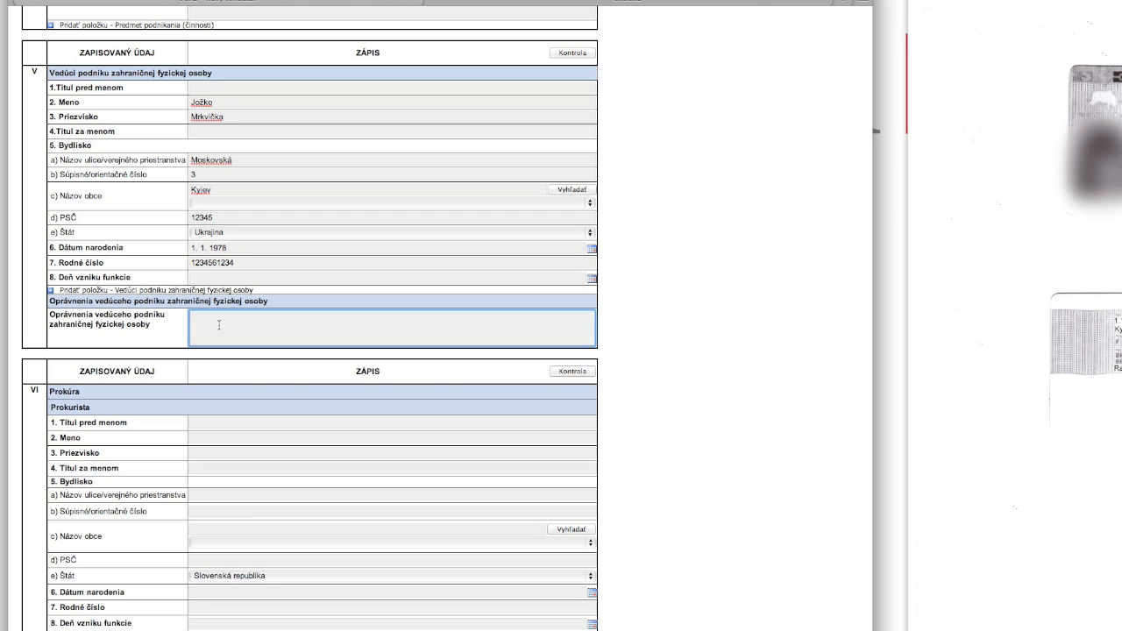
{"action": "type", "text": "nezávisle a samostatn"}
Step: Enter the foreign person's first name, surname and business name ending '- DOPRAVA', correcting a typo
{"action": "scroll", "coordinate": [608, 389], "scroll_direction": "down", "scroll_amount": 6}
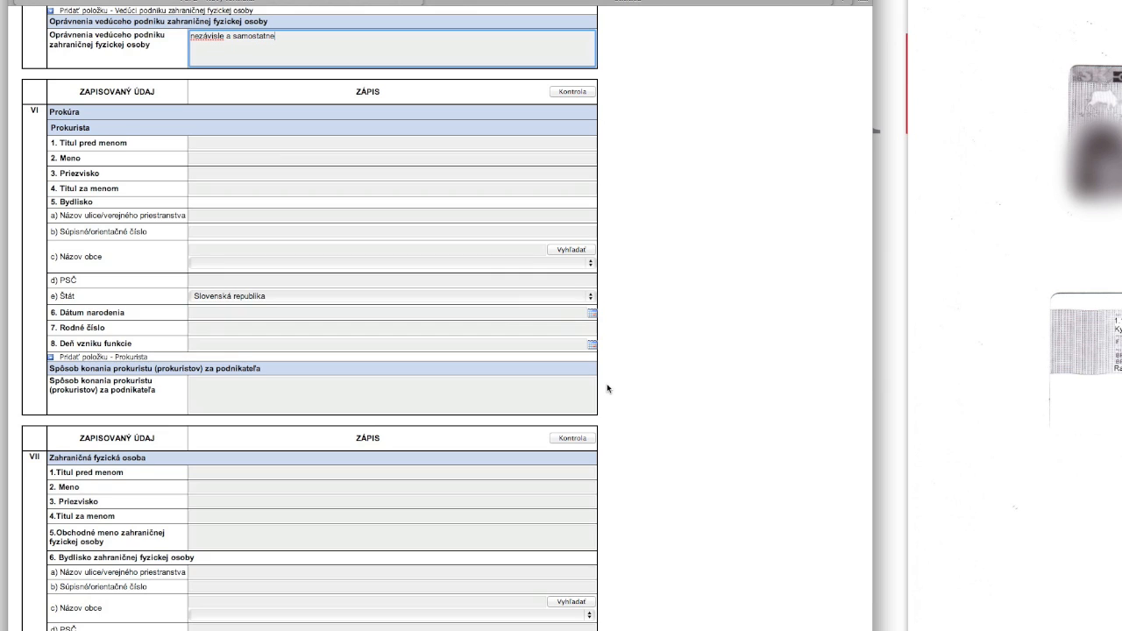
{"action": "scroll", "coordinate": [607, 388], "scroll_direction": "down", "scroll_amount": 4}
{"action": "scroll", "coordinate": [608, 388], "scroll_direction": "down", "scroll_amount": 4}
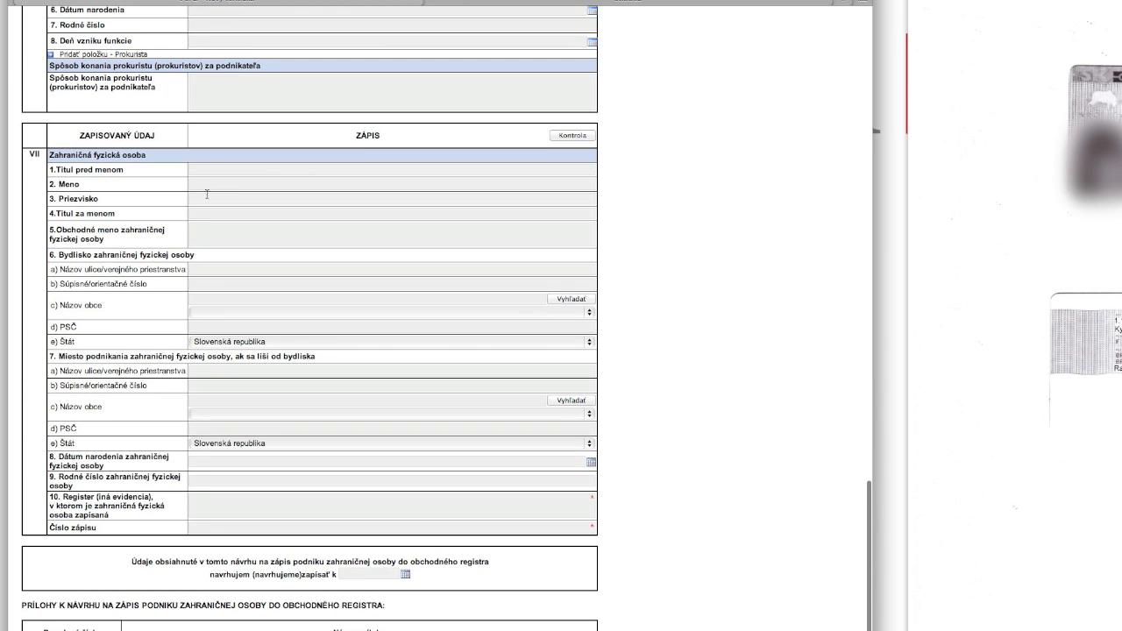
{"action": "left_click", "coordinate": [200, 186]}
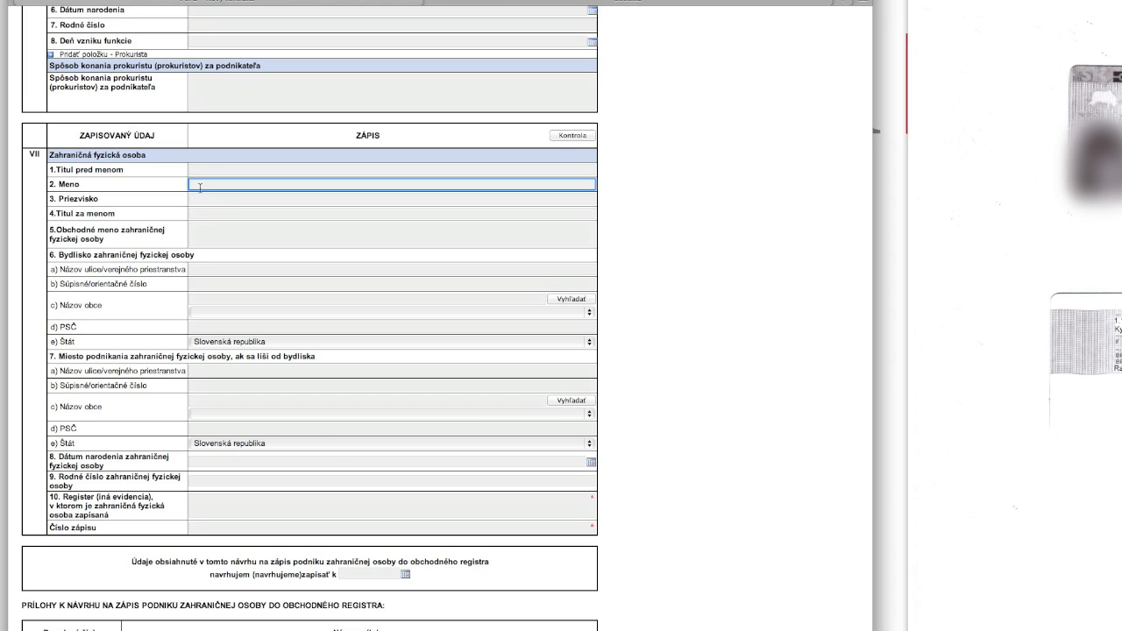
{"action": "type", "text": "Jožko"}
{"action": "key", "text": "Tab"}
{"action": "type", "text": "Mrkvička"}
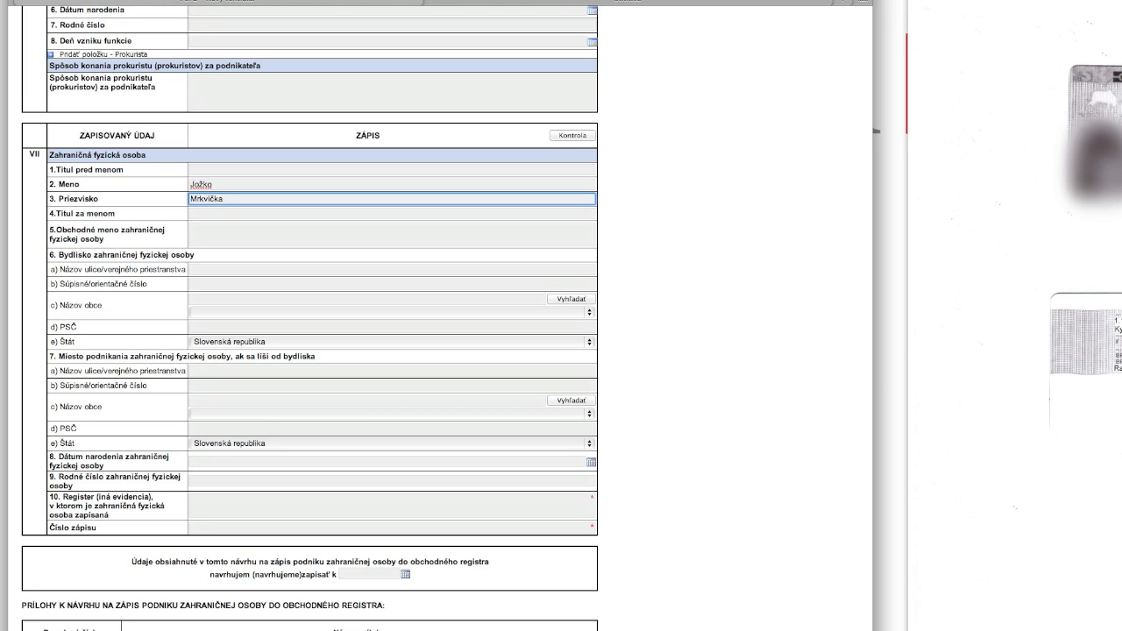
{"action": "left_click", "coordinate": [218, 231]}
{"action": "type", "text": "Kožko Mrk"}
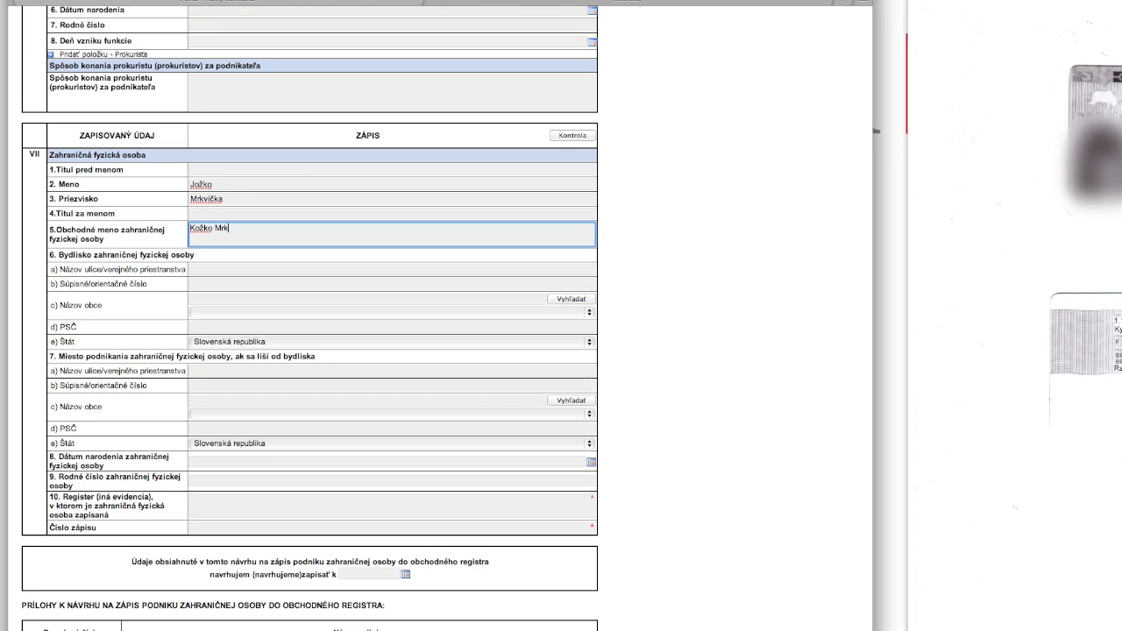
{"action": "type", "text": "vička - DOPRAVA"}
{"action": "left_click", "coordinate": [238, 228]}
{"action": "key", "text": "BackSpace"}
{"action": "type", "text": "č"}
Step: Fill in the residence street, house number, Kyjev municipality, postal code and country Ukrajina
{"action": "left_click", "coordinate": [212, 269]}
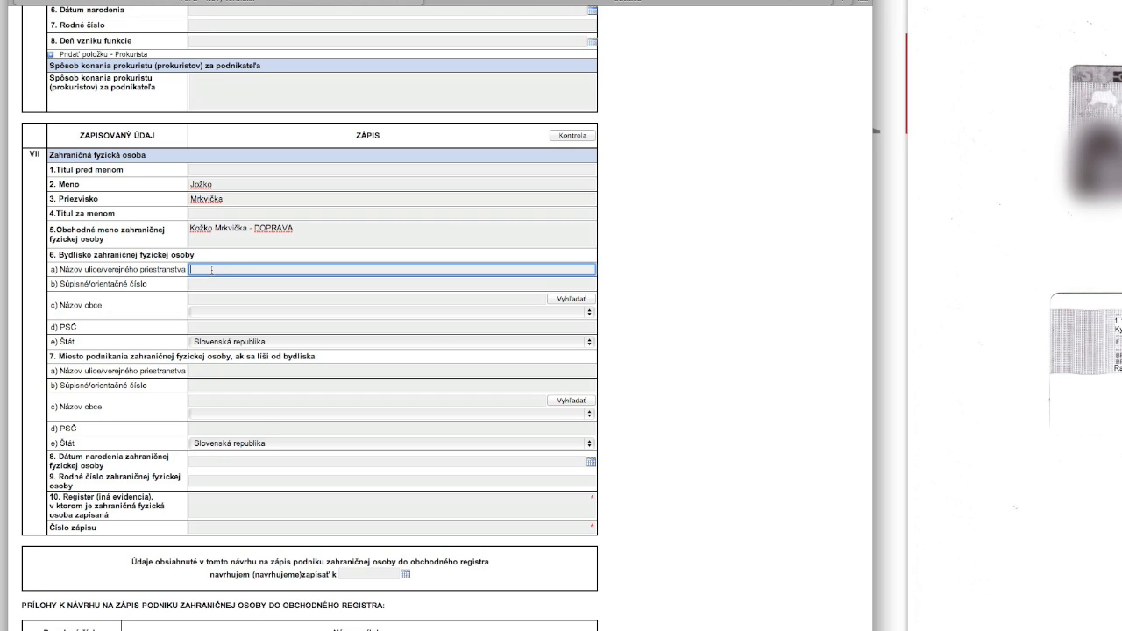
{"action": "type", "text": "Moskovská"}
{"action": "key", "text": "Tab"}
{"action": "type", "text": "3"}
{"action": "key", "text": "Tab"}
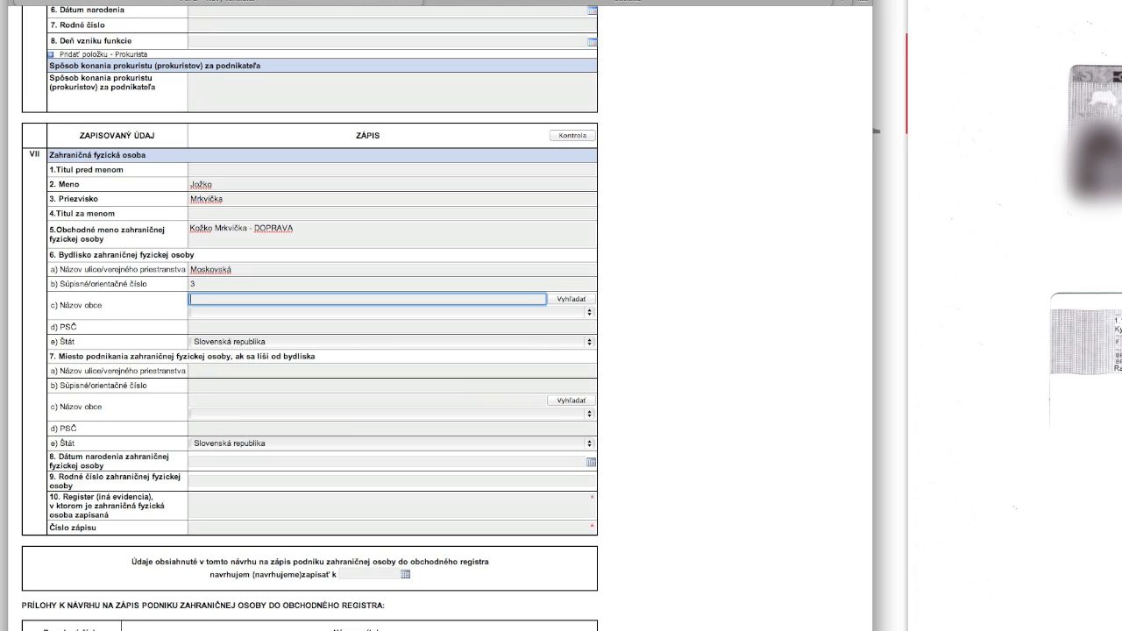
{"action": "type", "text": "Kyjev"}
{"action": "left_click", "coordinate": [218, 328]}
{"action": "type", "text": "12345"}
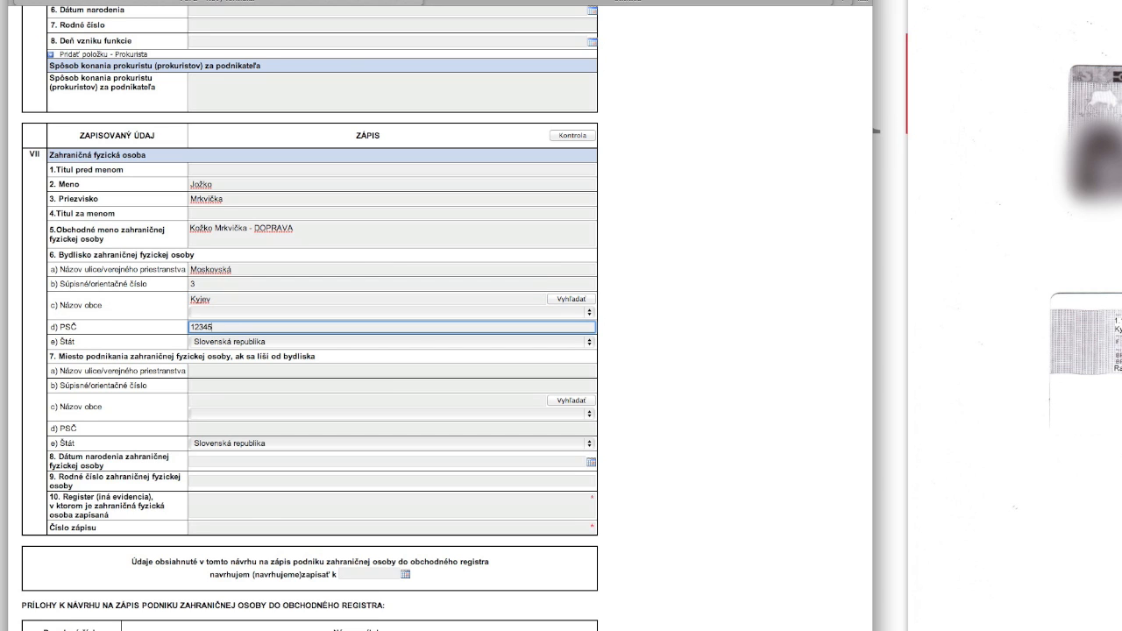
{"action": "left_click", "coordinate": [230, 345]}
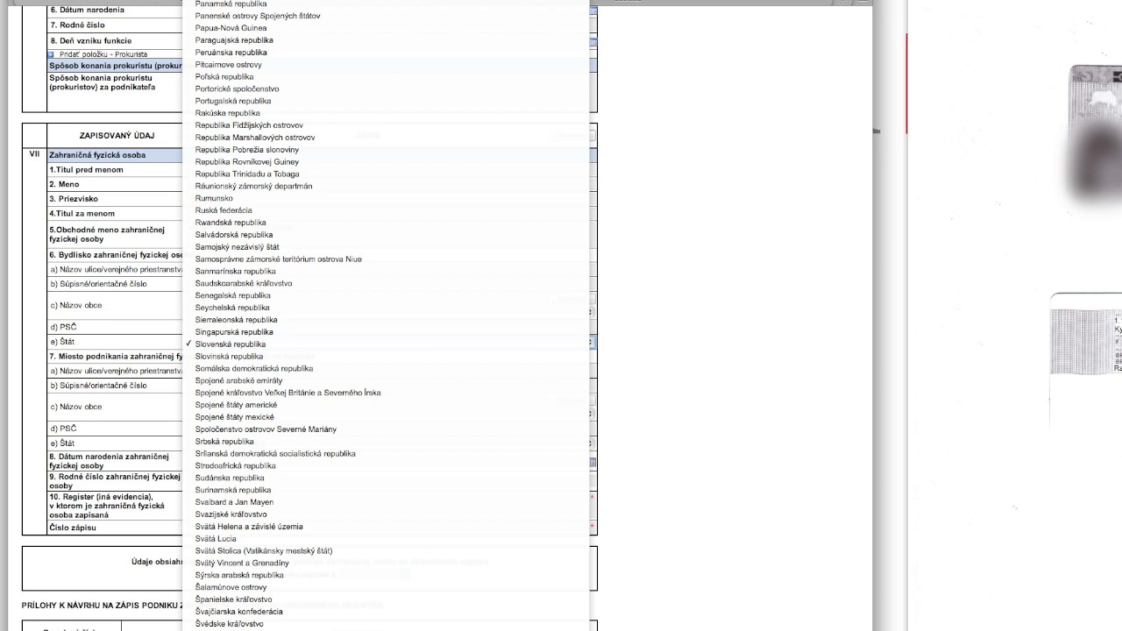
{"action": "scroll", "coordinate": [385, 316], "scroll_direction": "down", "scroll_amount": 8}
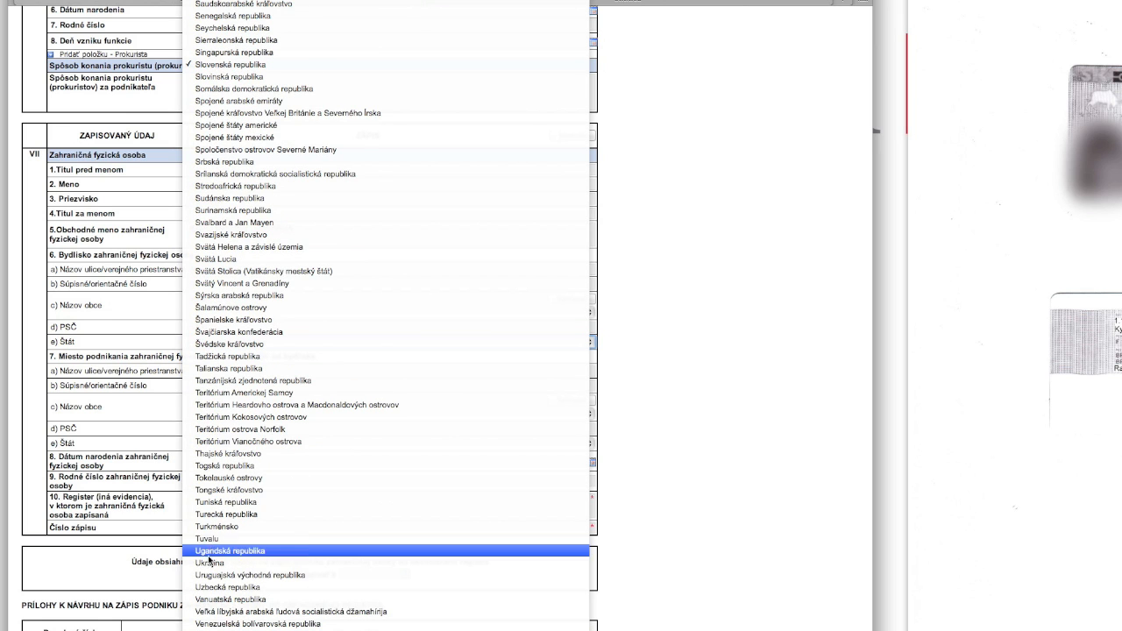
{"action": "left_click", "coordinate": [210, 563]}
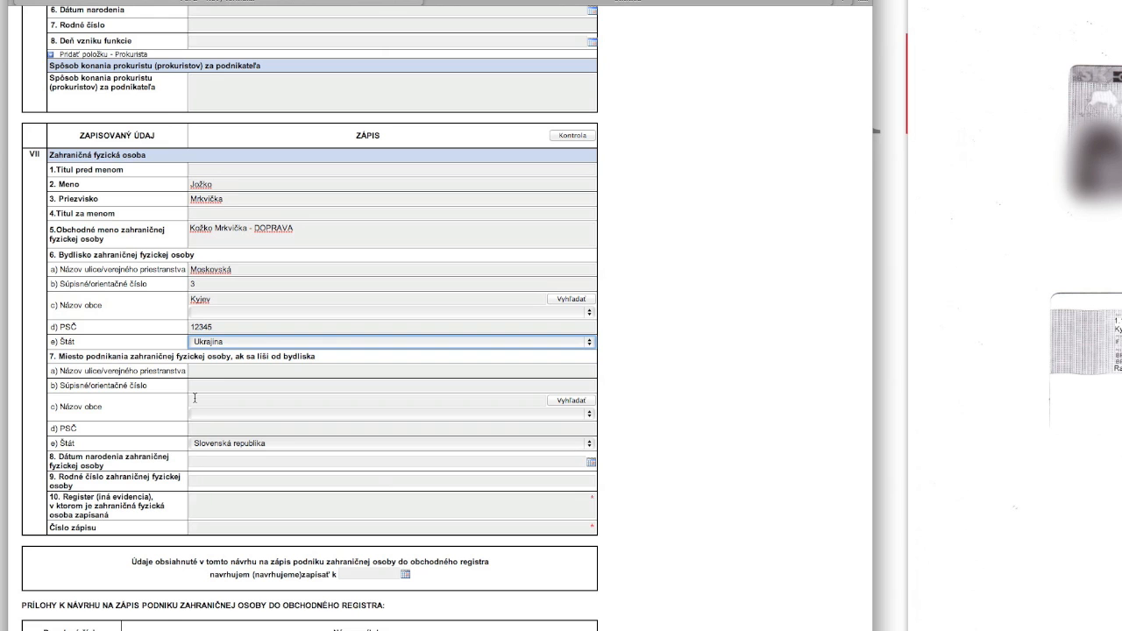
Step: Enter the foreign person's date of birth and birth number
{"action": "scroll", "coordinate": [195, 398], "scroll_direction": "down", "scroll_amount": 5}
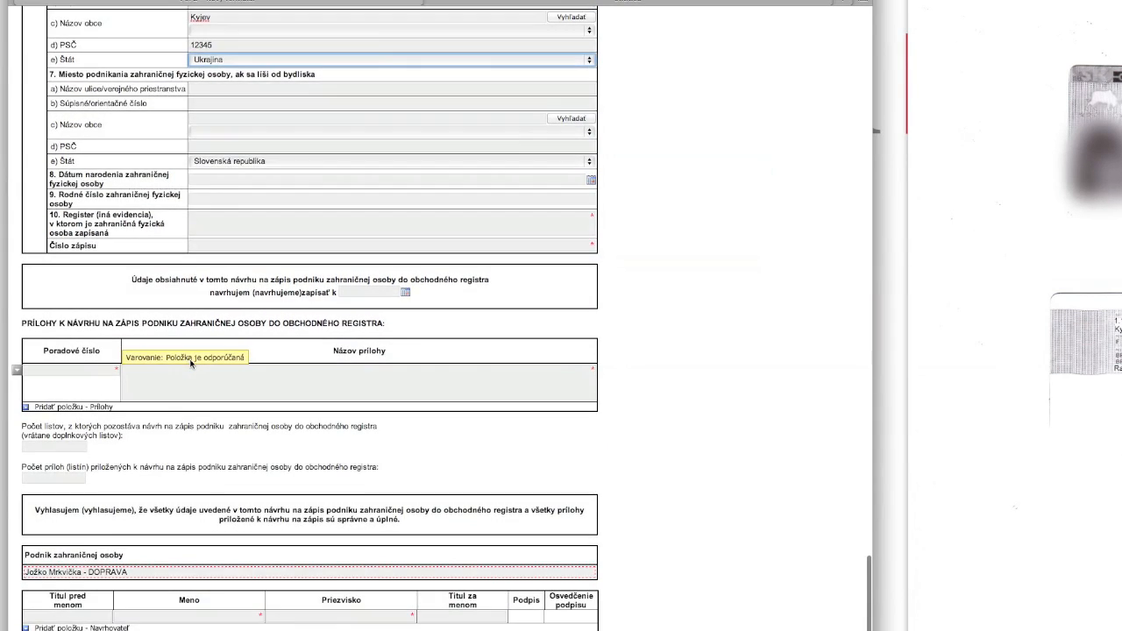
{"action": "left_click", "coordinate": [202, 179]}
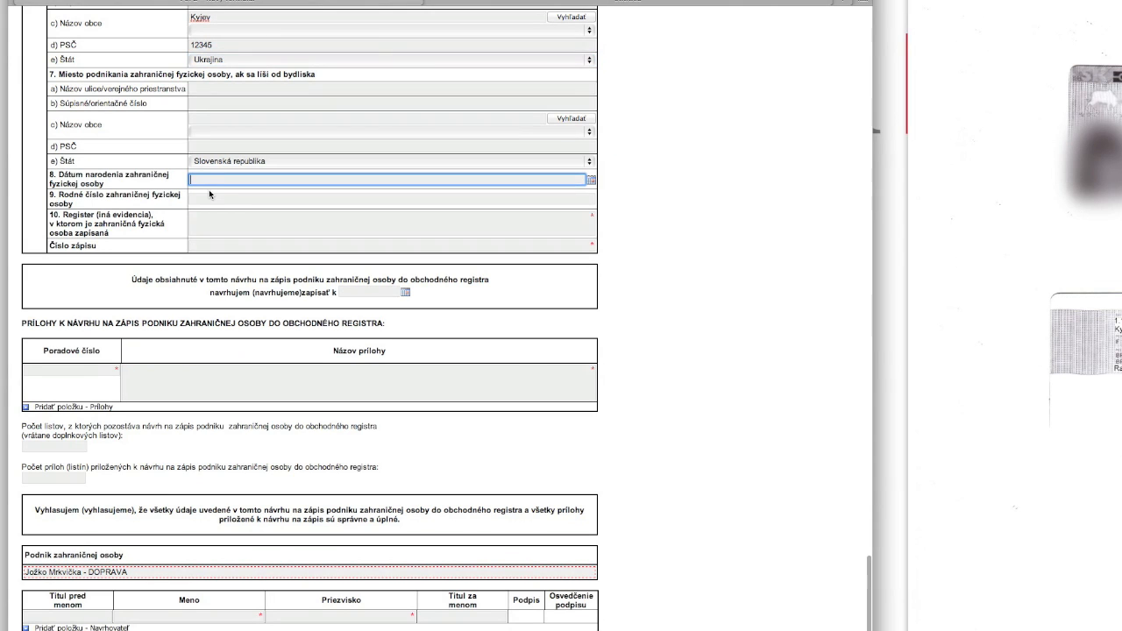
{"action": "type", "text": "01.01.1978"}
{"action": "left_click", "coordinate": [201, 198]}
{"action": "type", "text": "1234561234"}
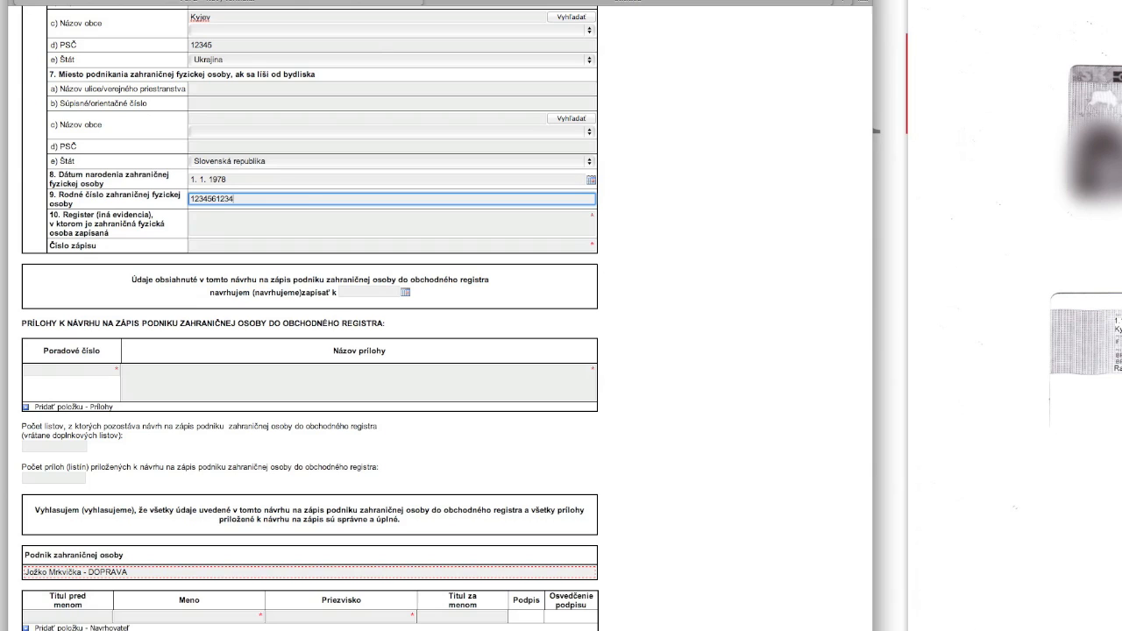
{"action": "left_click", "coordinate": [218, 213]}
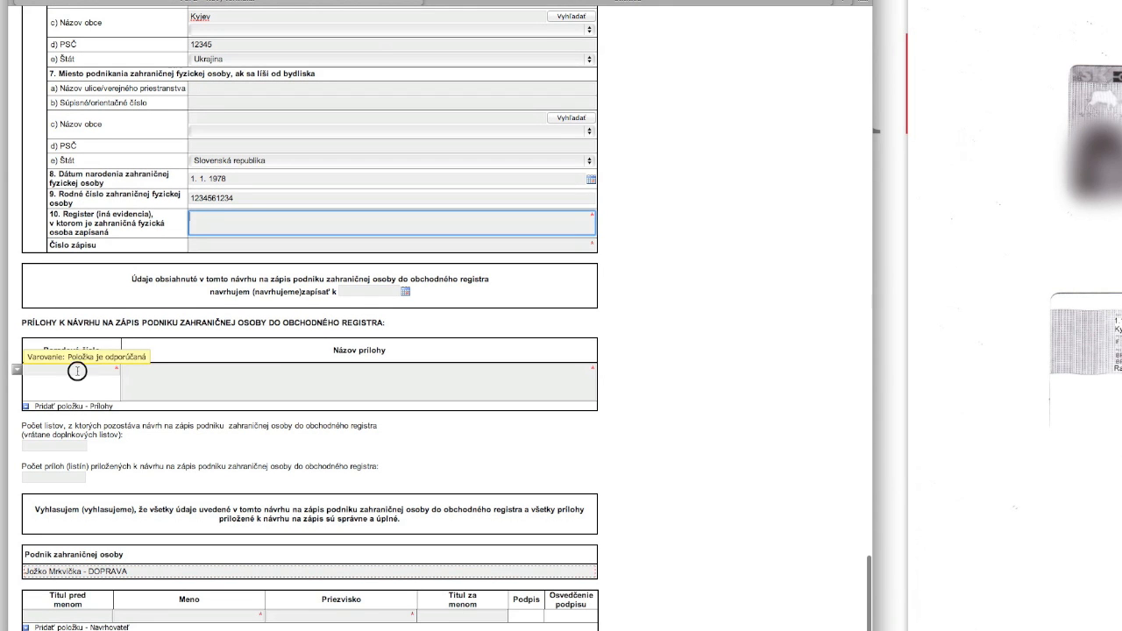
{"action": "left_click", "coordinate": [109, 369]}
Step: List attachment 1 'Plná moc' and attachment 2 'Rozhodnutie zahraničnej osoby' in the Prílohy table
{"action": "type", "text": "1"}
{"action": "scroll", "coordinate": [237, 455], "scroll_direction": "up", "scroll_amount": 4}
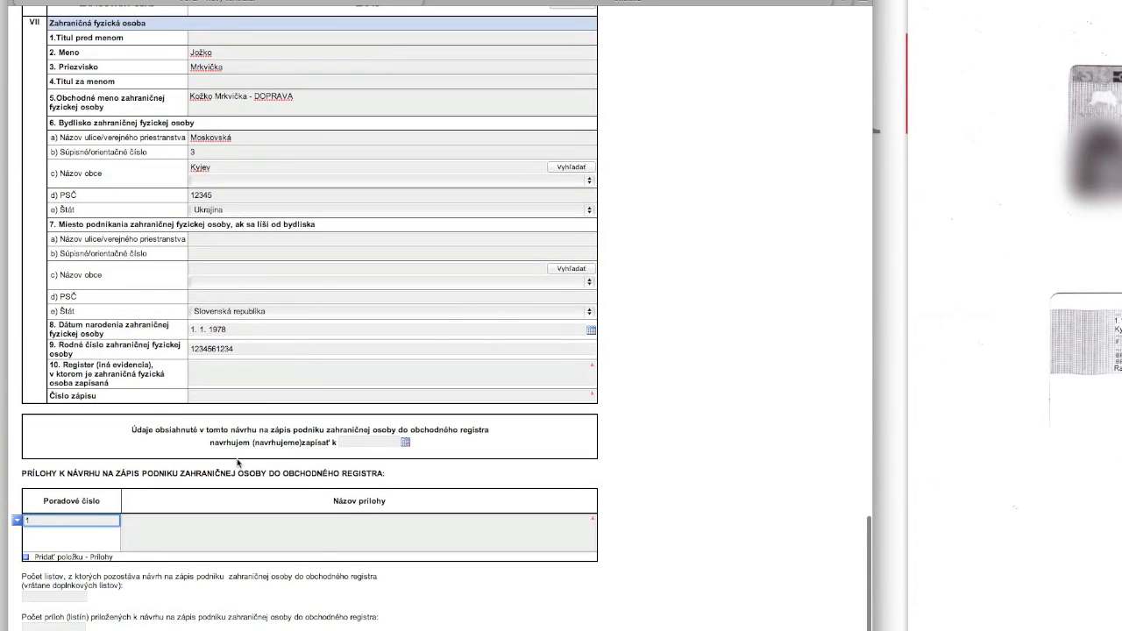
{"action": "scroll", "coordinate": [238, 463], "scroll_direction": "down", "scroll_amount": 4}
{"action": "left_click", "coordinate": [215, 379]}
{"action": "type", "text": "Plná moc"}
{"action": "left_click", "coordinate": [79, 407]}
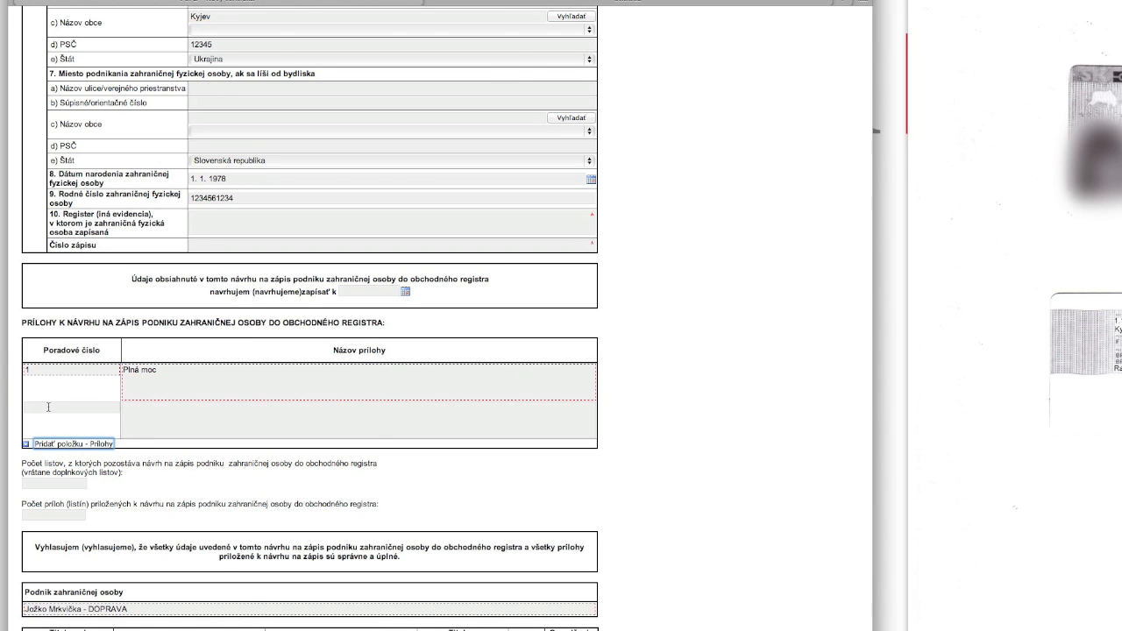
{"action": "left_click", "coordinate": [48, 407]}
{"action": "type", "text": "2"}
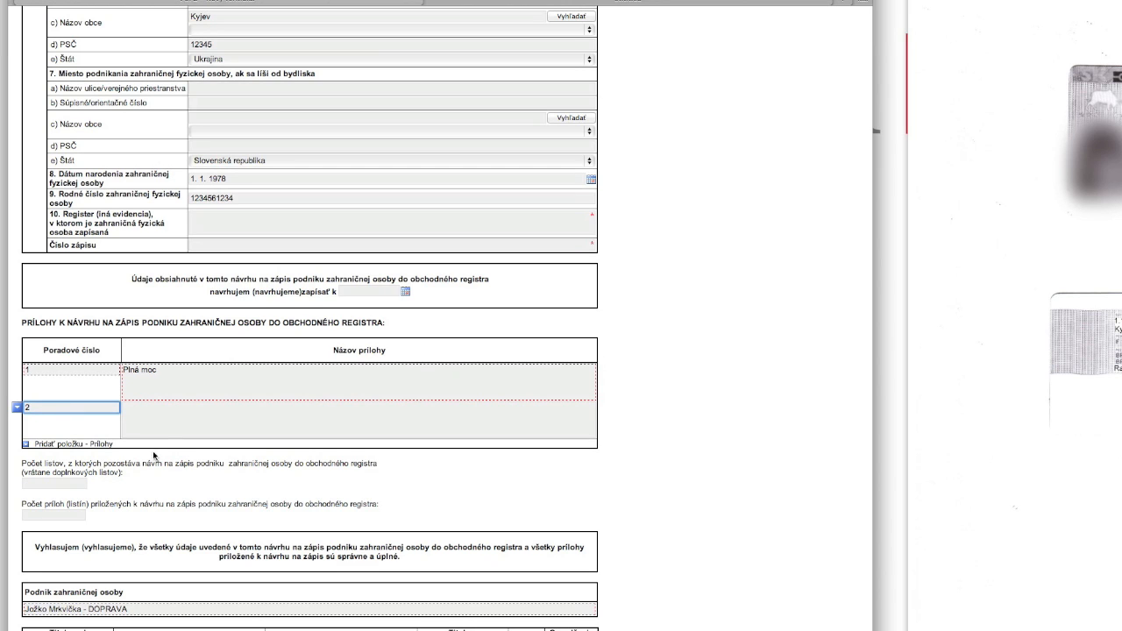
{"action": "left_click", "coordinate": [153, 417]}
{"action": "type", "text": "Rozhodnutie zahraničnej osoby"}
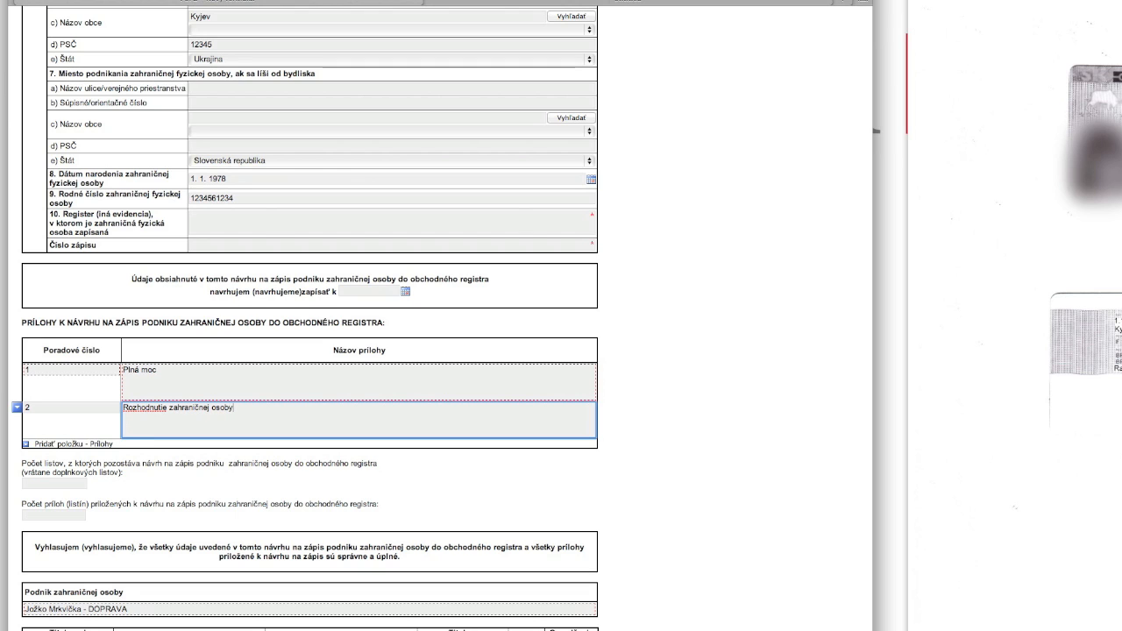
Step: Add attachment 3 'Súhlas s umiestnením sídla' and attachment 4 'Povolenie na pobyt'
{"action": "left_click", "coordinate": [101, 444]}
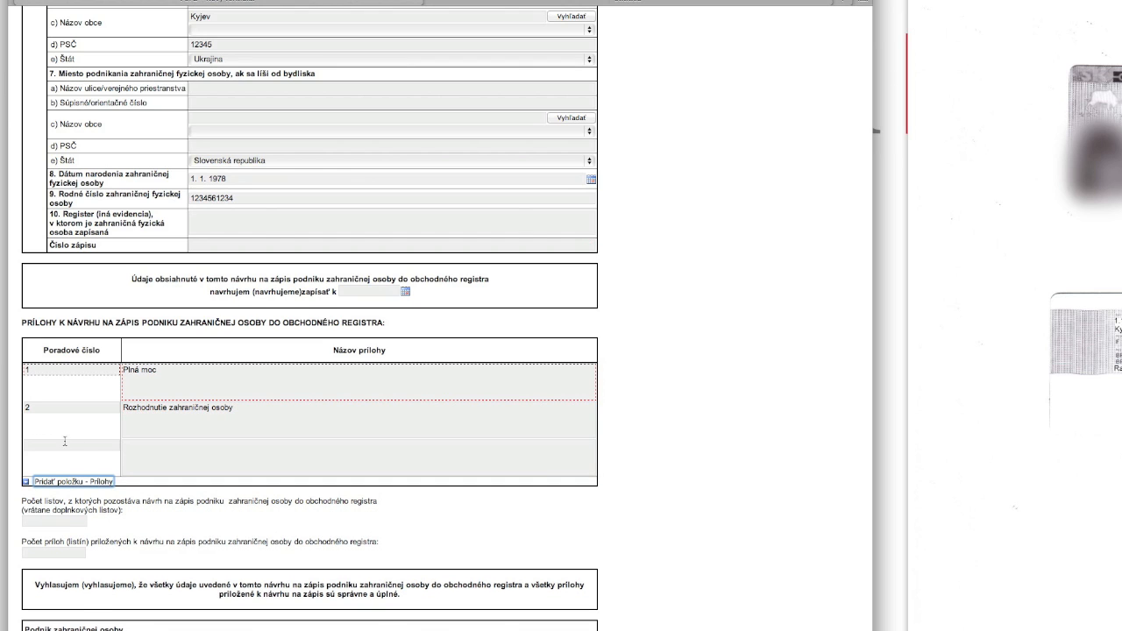
{"action": "left_click", "coordinate": [60, 446]}
{"action": "type", "text": "3"}
{"action": "left_click", "coordinate": [225, 465]}
{"action": "type", "text": "Súhlas s umiestnením sídla"}
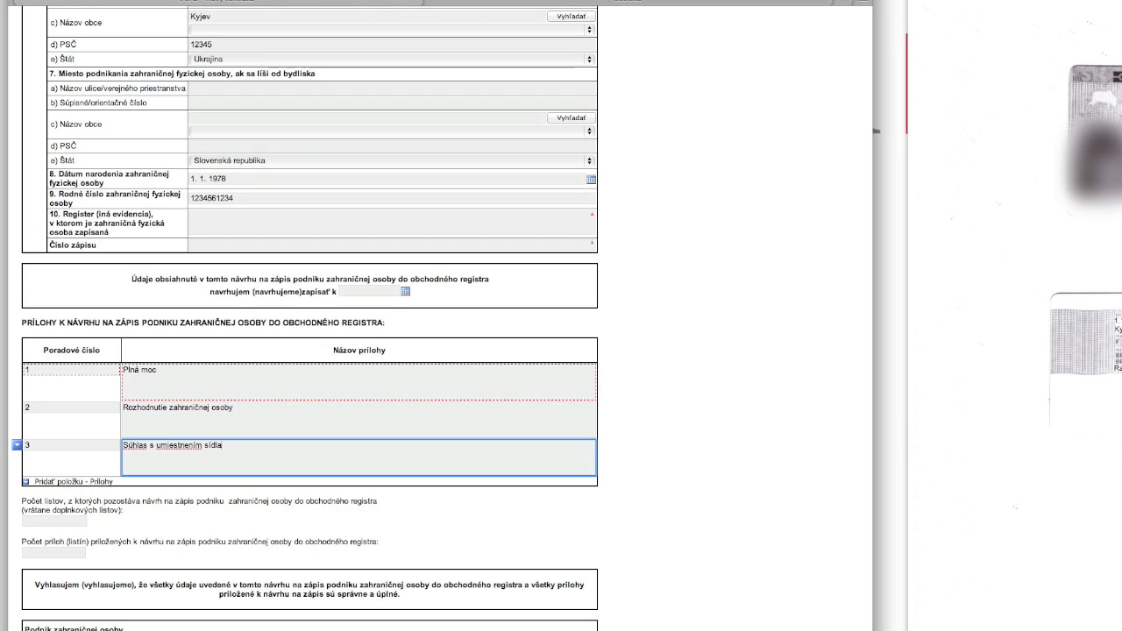
{"action": "left_click", "coordinate": [48, 481]}
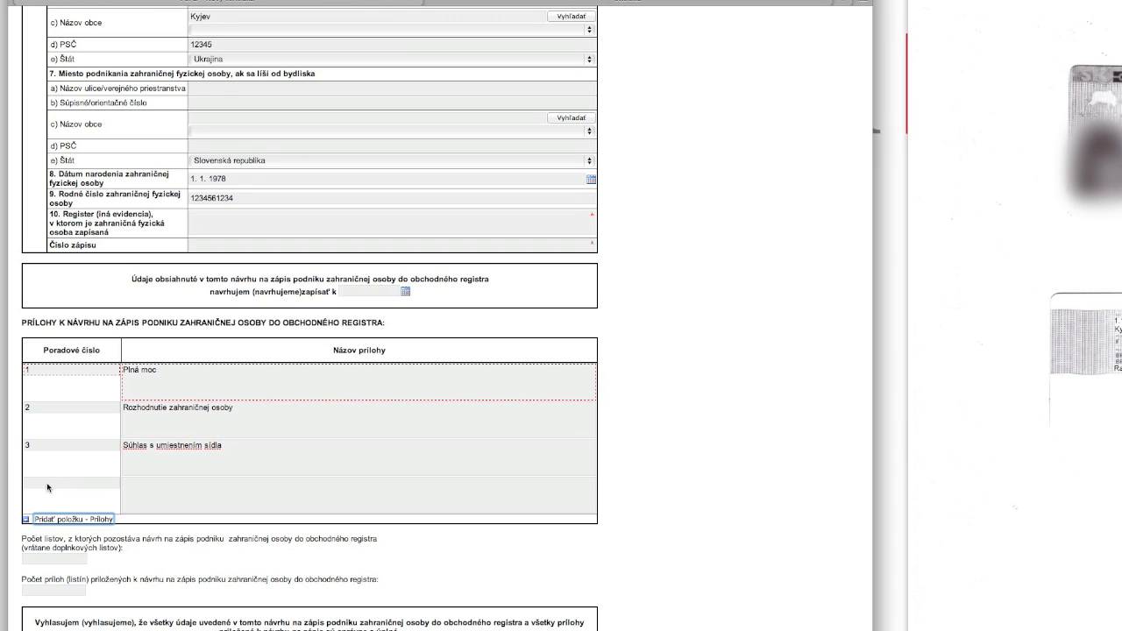
{"action": "type", "text": "4"}
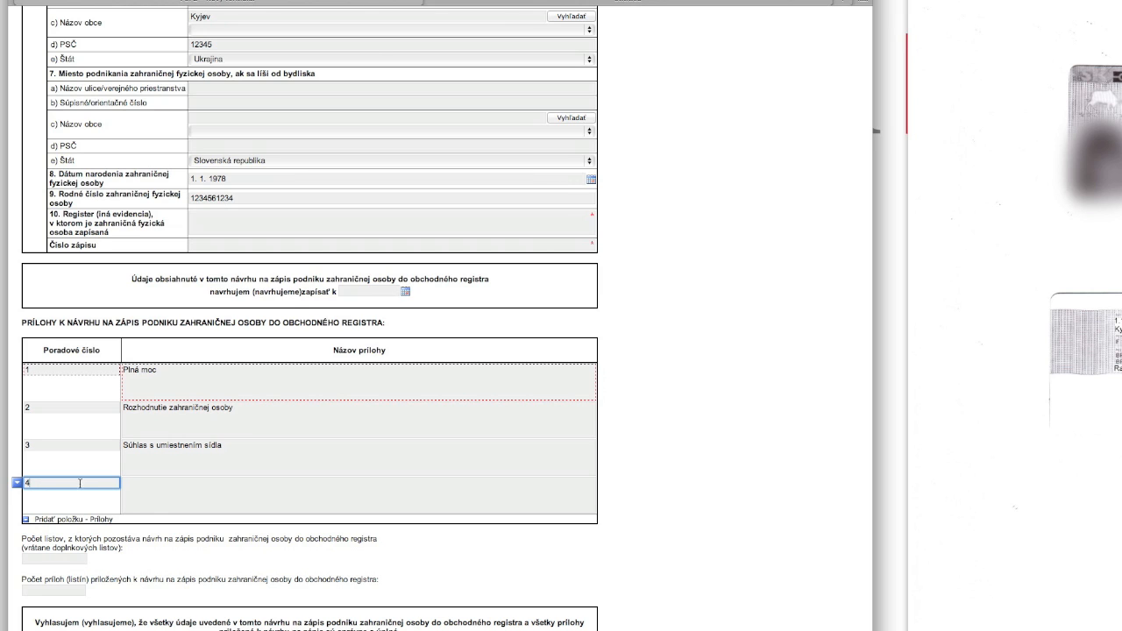
{"action": "left_click", "coordinate": [155, 499]}
{"action": "type", "text": "Povolenie na pobyt"}
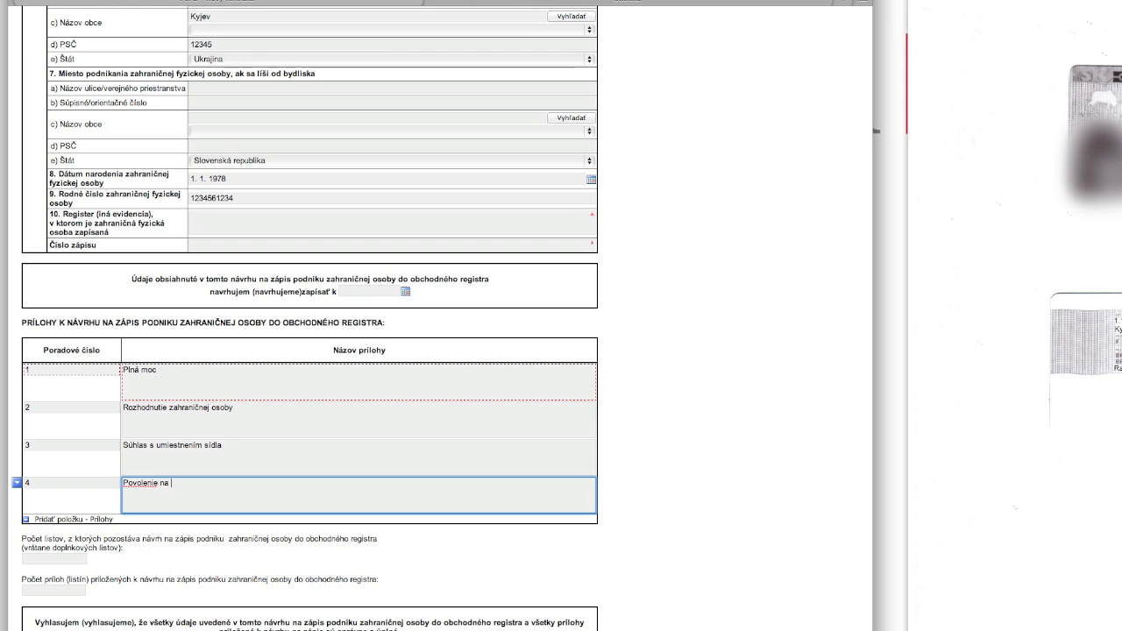
Step: Add attachment 5 'Čestné vyhlásenia' as the last Prílohy row
{"action": "left_click", "coordinate": [117, 519]}
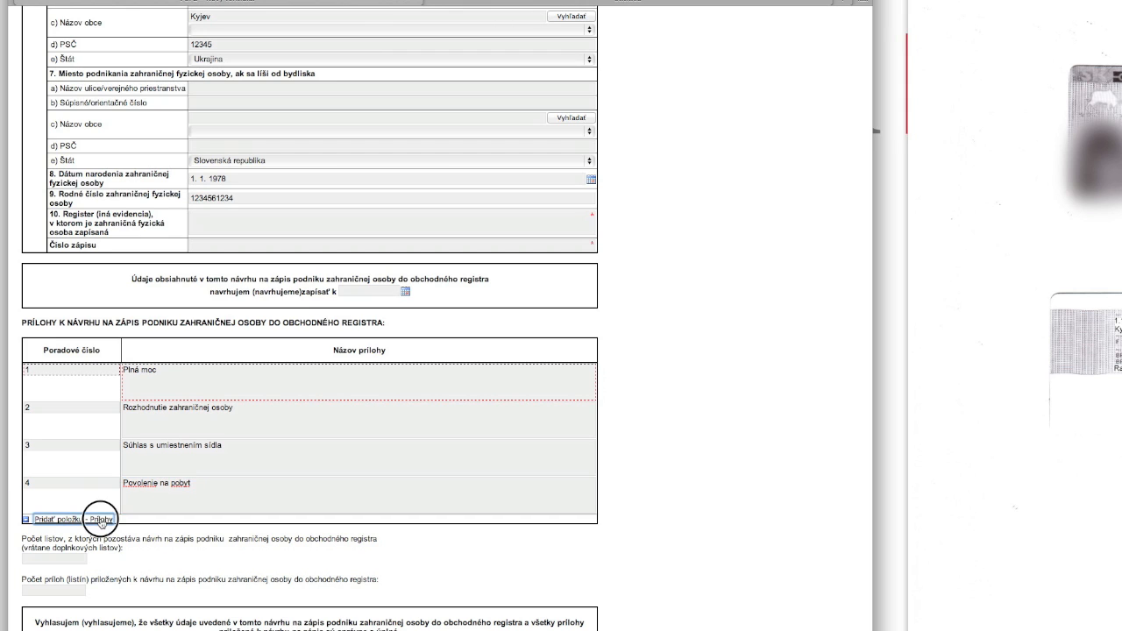
{"action": "left_click", "coordinate": [54, 523]}
{"action": "type", "text": "5"}
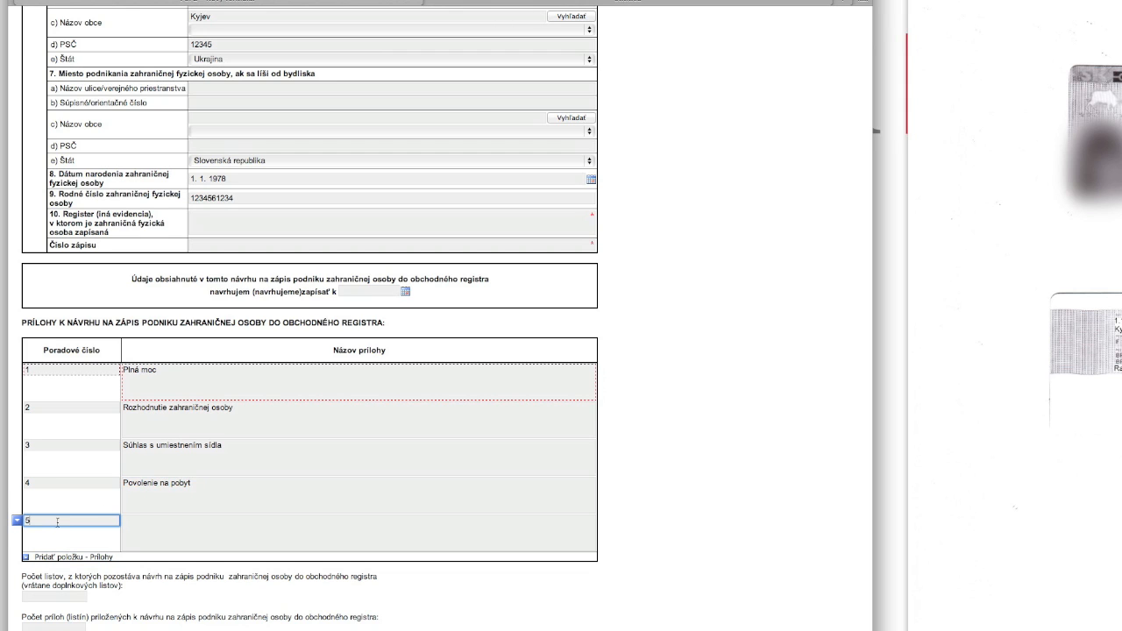
{"action": "left_click", "coordinate": [193, 541]}
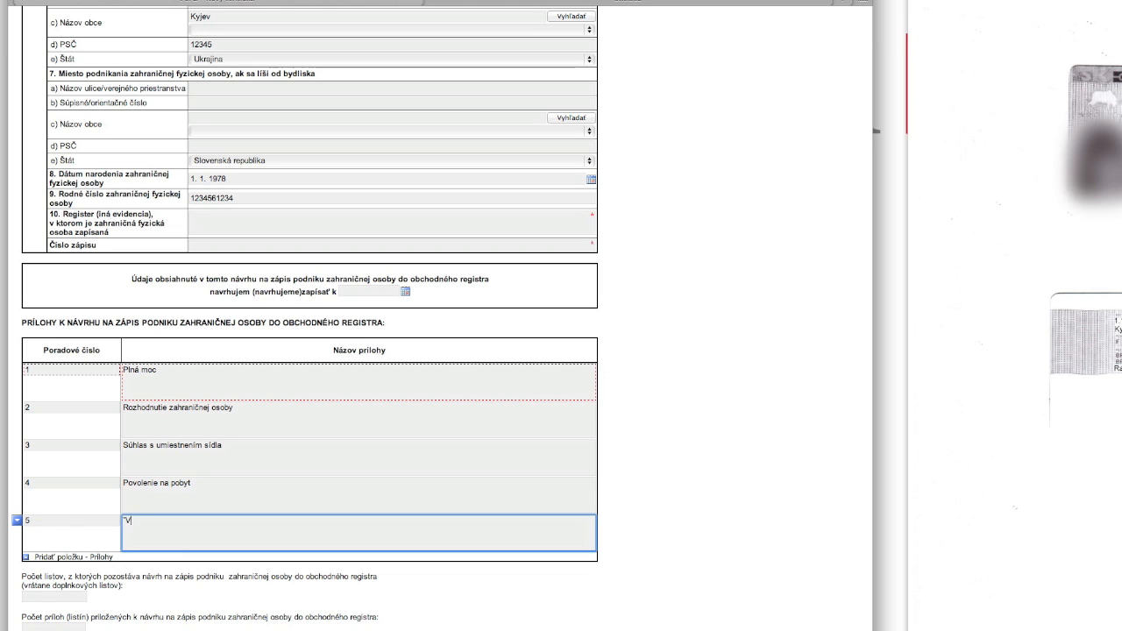
{"action": "type", "text": "Čestné vyhlásenia"}
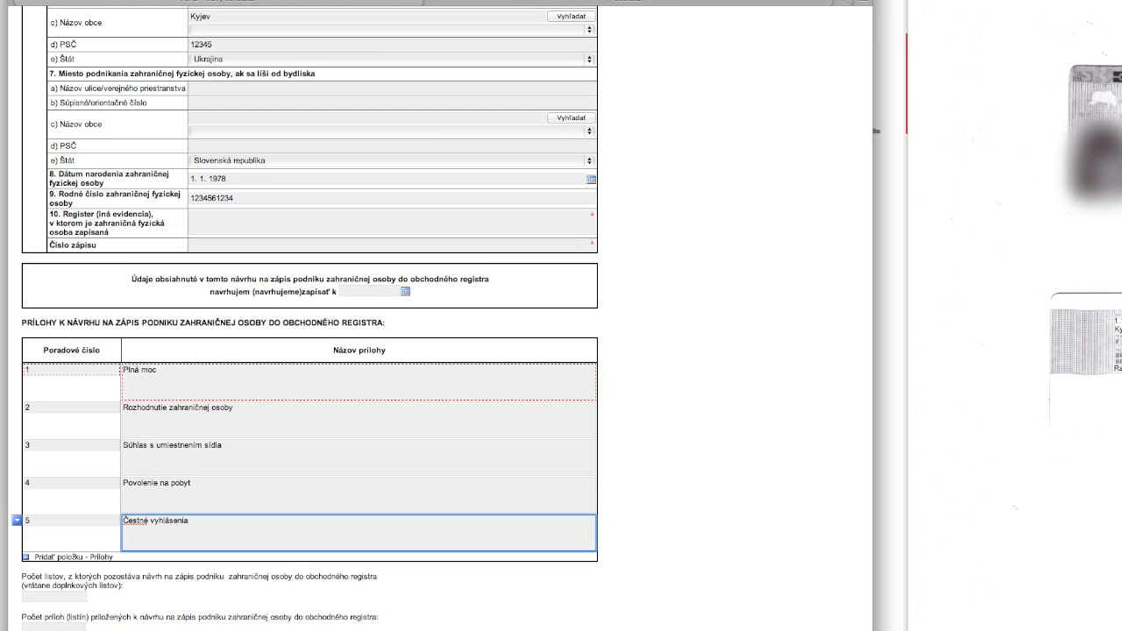
{"action": "scroll", "coordinate": [305, 576], "scroll_direction": "down", "scroll_amount": 4}
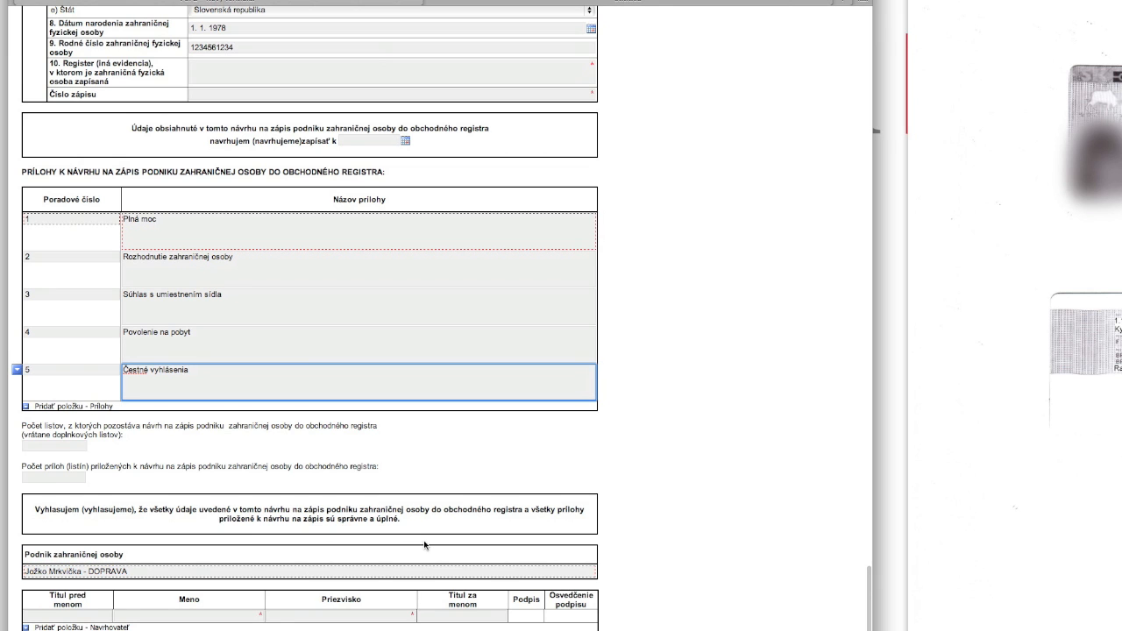
Step: Enter the Navrhovateľ's title JUDr. with the signatory's first name and surname
{"action": "left_click", "coordinate": [69, 617]}
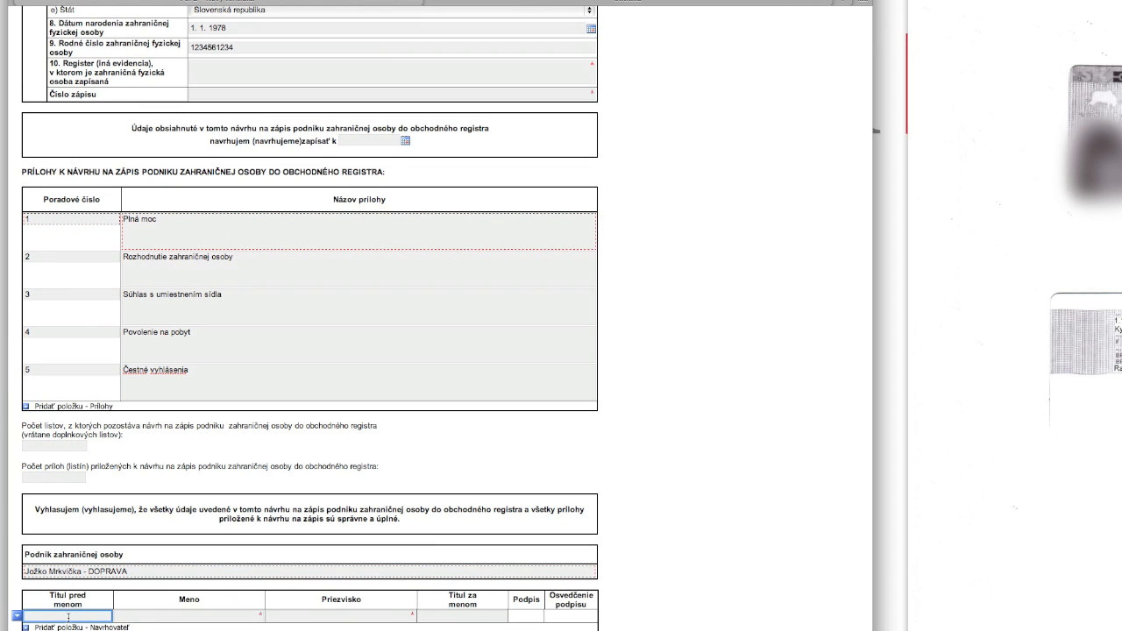
{"action": "type", "text": "JUDr."}
{"action": "key", "text": "Tab"}
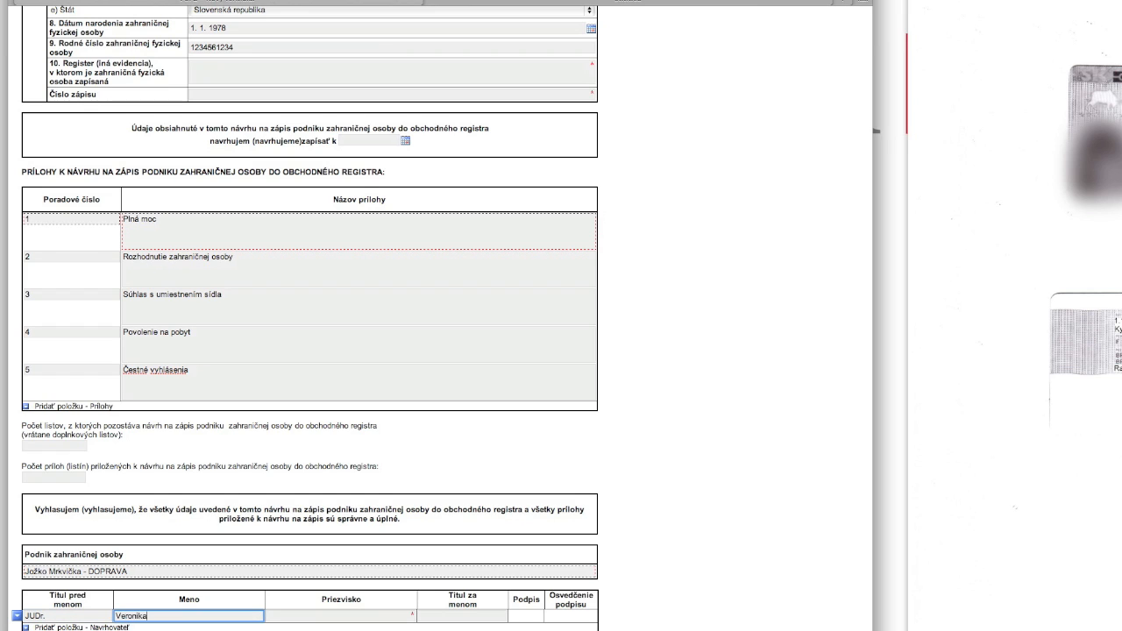
{"action": "key", "text": "Tab"}
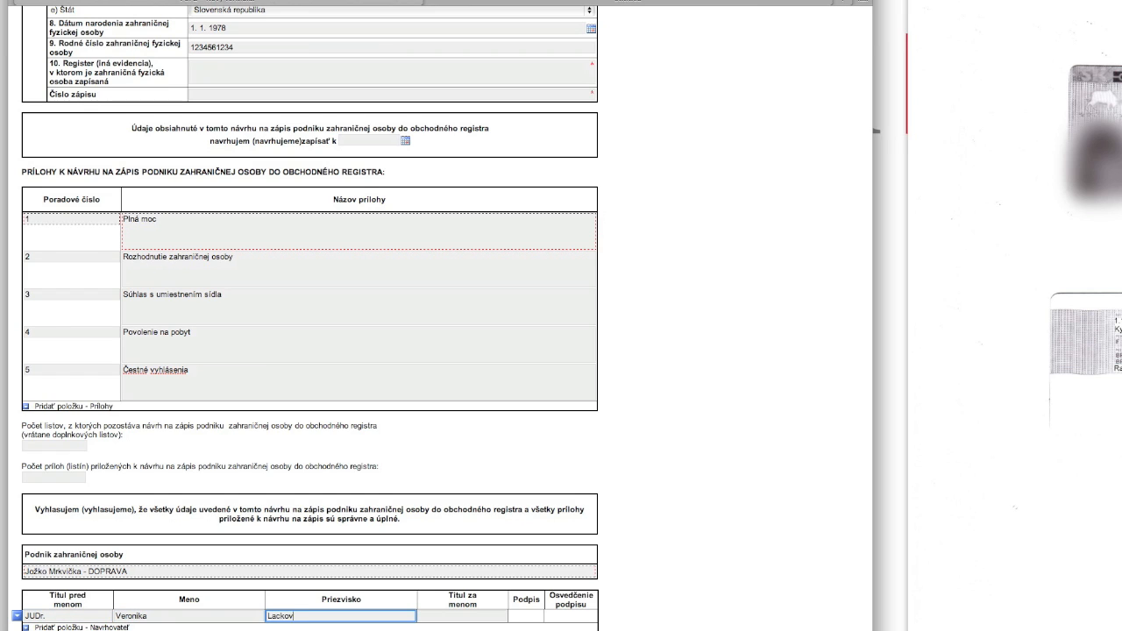
{"action": "left_click", "coordinate": [77, 627]}
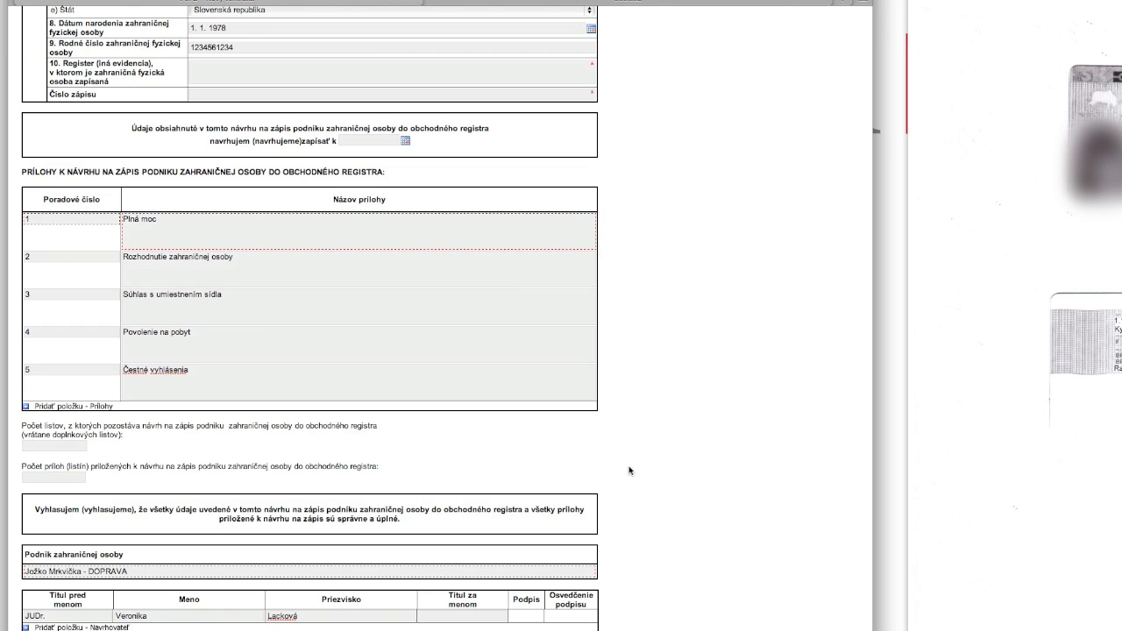
{"action": "scroll", "coordinate": [666, 416], "scroll_direction": "up", "scroll_amount": 20}
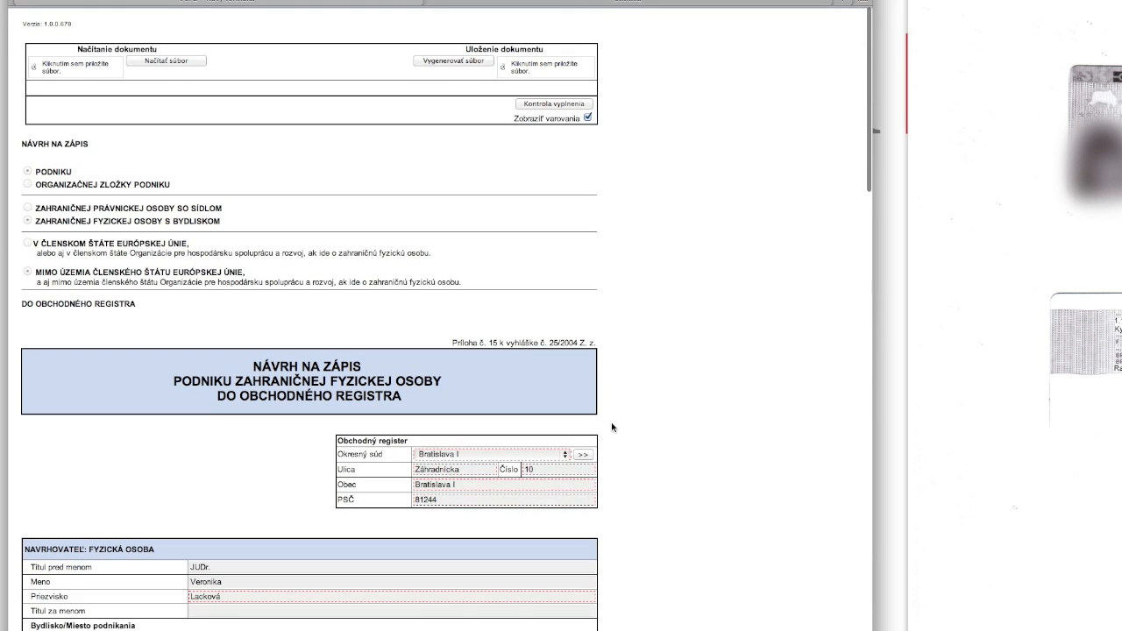
Step: Run Kontrola vyplnenia to check the whole form and review the validation warning
{"action": "left_click", "coordinate": [537, 104]}
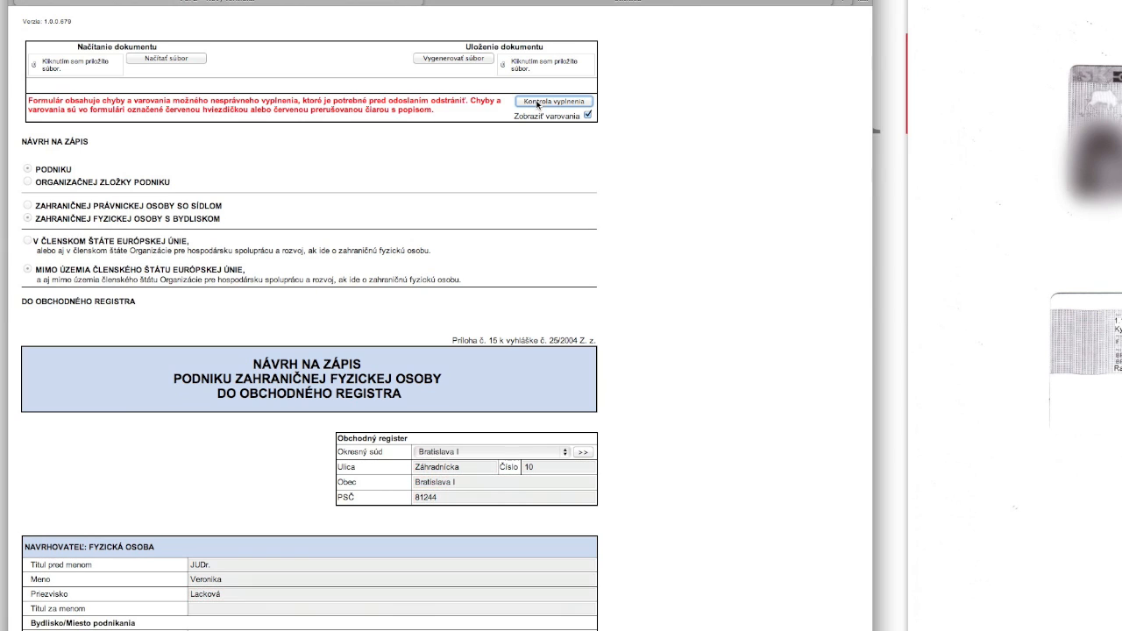
{"action": "left_click_drag", "start_coordinate": [29, 101], "coordinate": [434, 112]}
{"action": "left_click", "coordinate": [490, 306]}
Step: Generate the application file and download it via Prevziať
{"action": "left_click", "coordinate": [461, 59]}
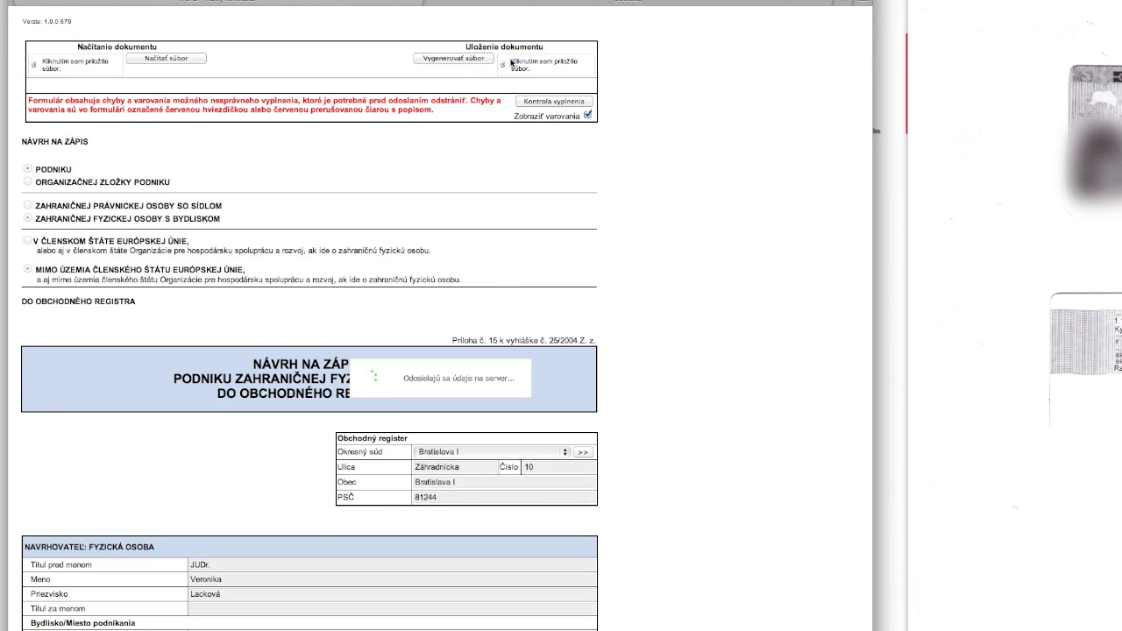
{"action": "left_click", "coordinate": [490, 59]}
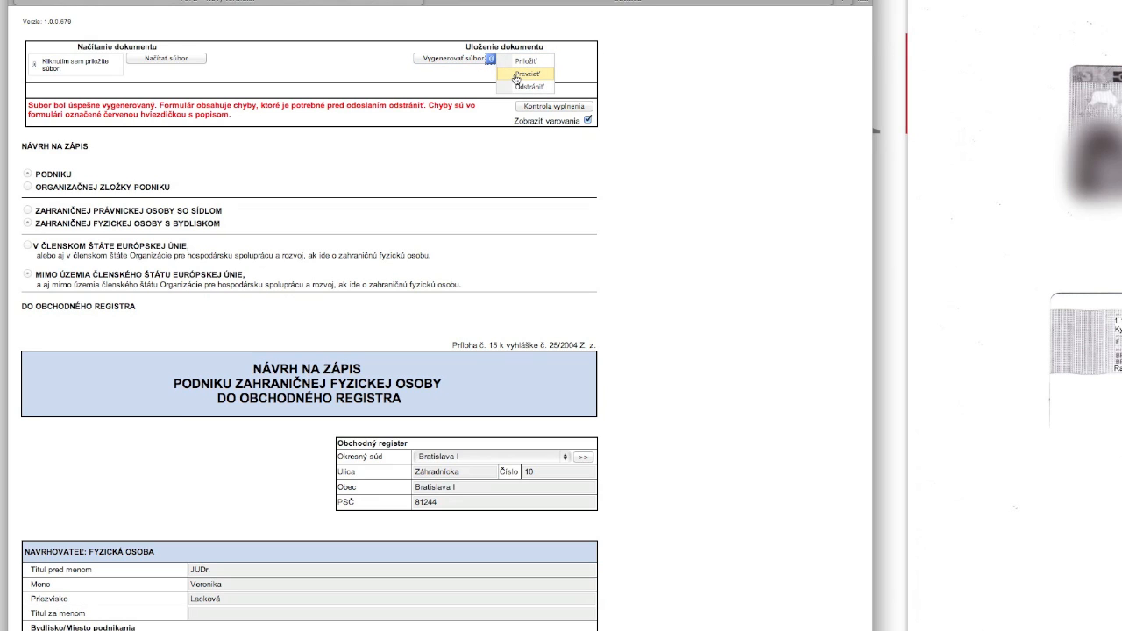
{"action": "left_click", "coordinate": [516, 76]}
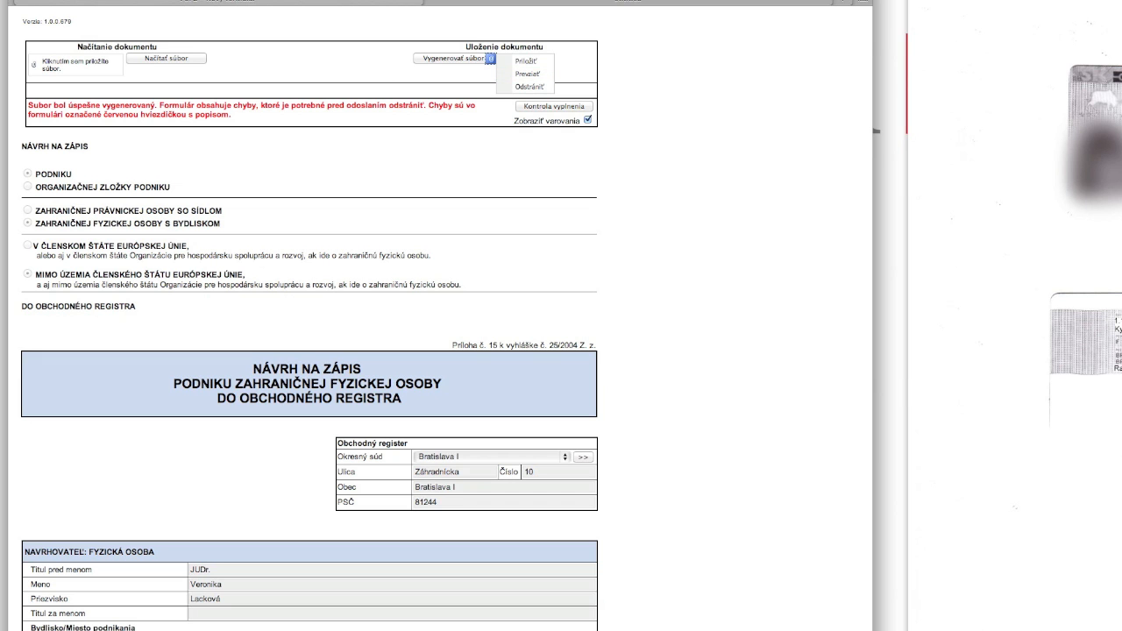